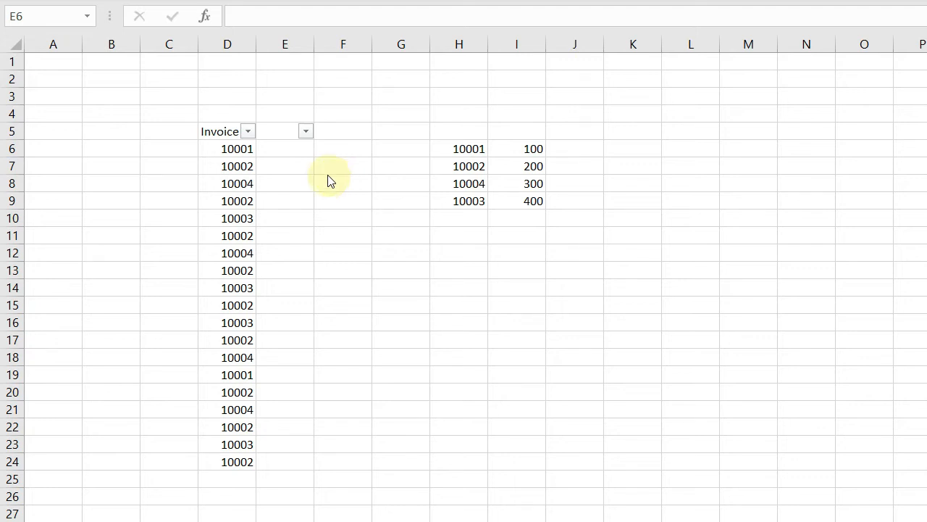
Enter the formula =COUNTIF(D6:D6,D6) in cell E6.
{"action": "left_click", "coordinate": [295, 154]}
{"action": "left_click", "coordinate": [294, 151]}
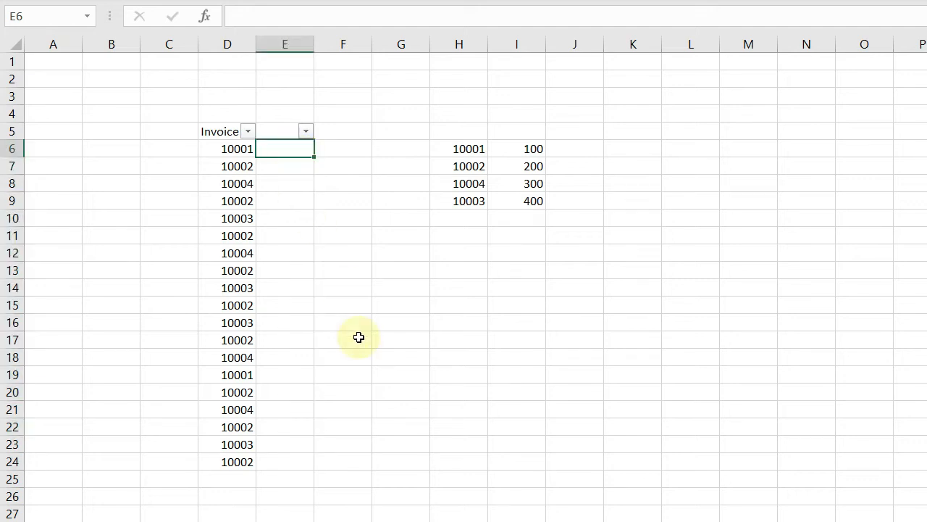
{"action": "type", "text": "="}
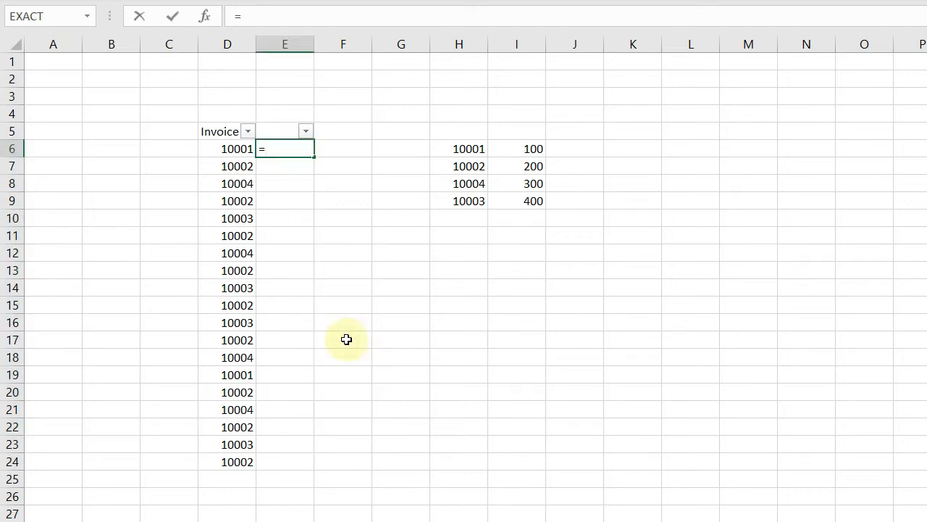
{"action": "type", "text": "coun"}
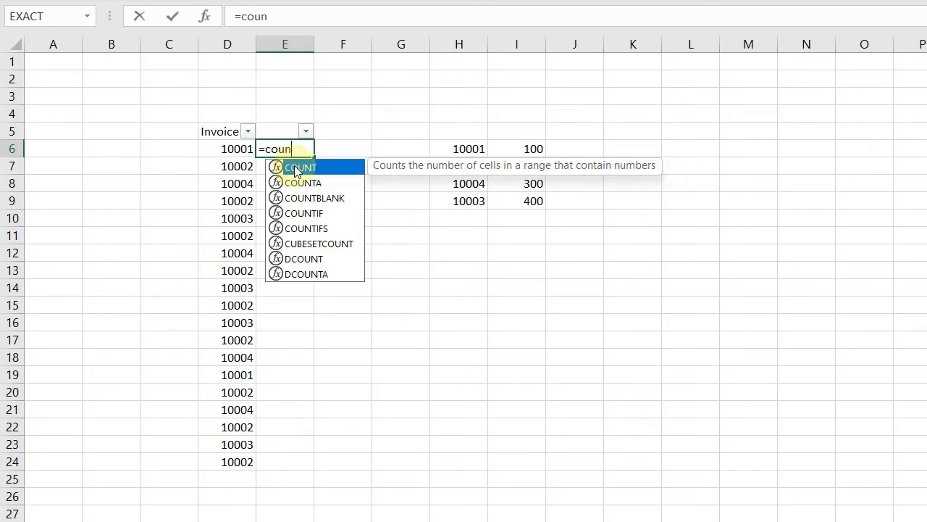
{"action": "key", "text": "Down"}
{"action": "key", "text": "Down"}
{"action": "key", "text": "Down"}
{"action": "key", "text": "Tab"}
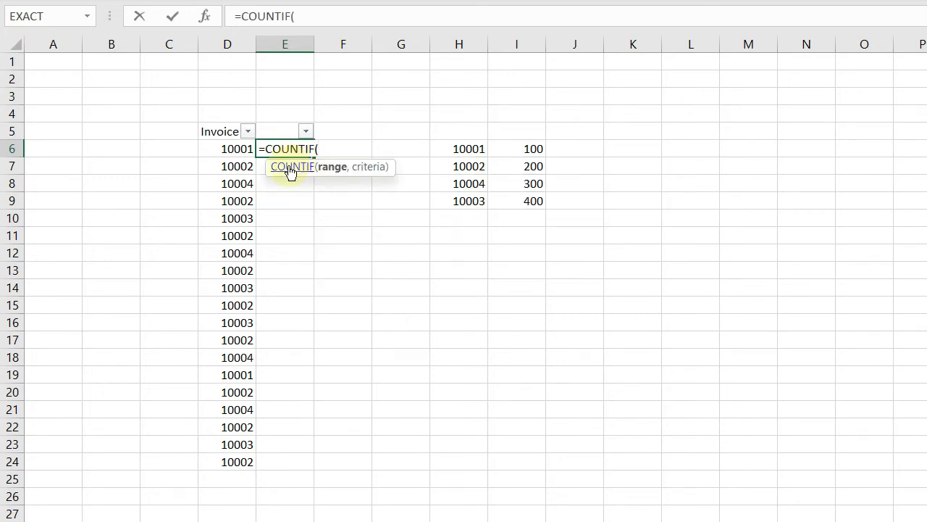
{"action": "left_click", "coordinate": [243, 148]}
{"action": "type", "text": ":"}
{"action": "left_click", "coordinate": [243, 147]}
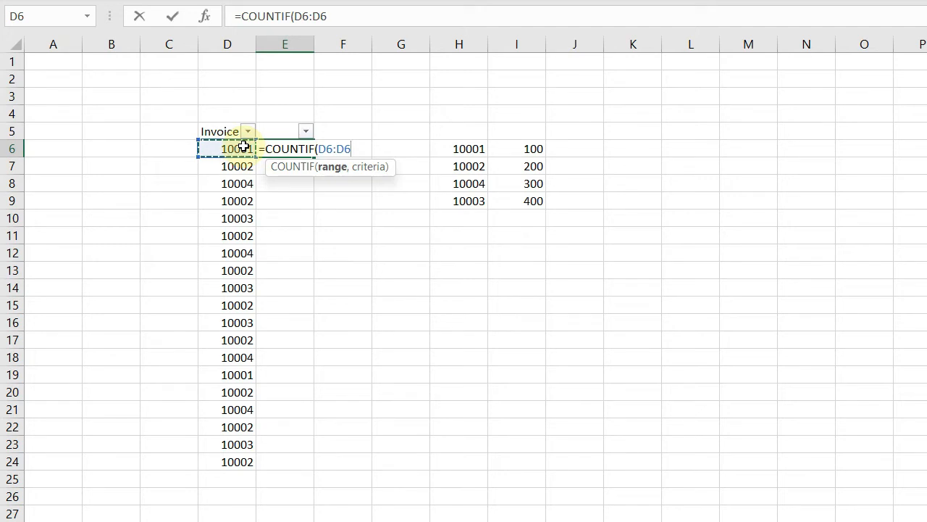
{"action": "type", "text": ","}
{"action": "left_click", "coordinate": [244, 147]}
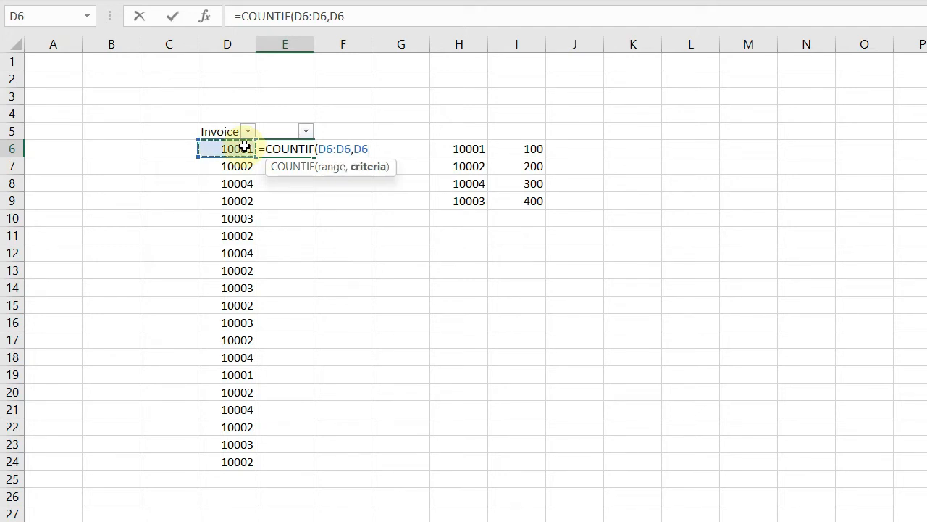
{"action": "type", "text": ")"}
{"action": "key", "text": "Return"}
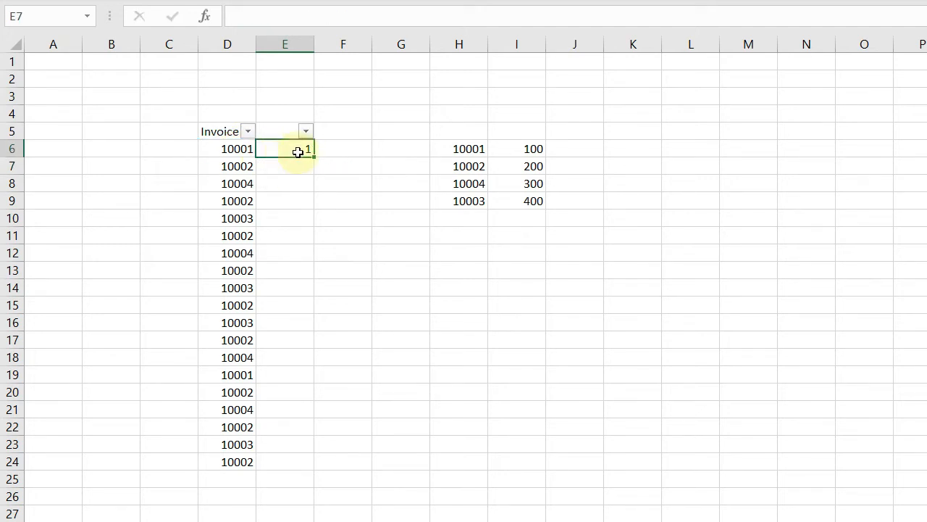
Make the starting reference of the COUNTIF range in E6 absolute as $D$6.
{"action": "left_click", "coordinate": [298, 151]}
{"action": "left_click", "coordinate": [303, 16]}
{"action": "double_click", "coordinate": [302, 16]}
{"action": "key", "text": "F4"}
{"action": "key", "text": "Return"}
Fill the COUNTIF formula from E6 down to E24, the last row of the invoice list.
{"action": "key", "text": "Left"}
{"action": "key", "text": "ctrl+Down"}
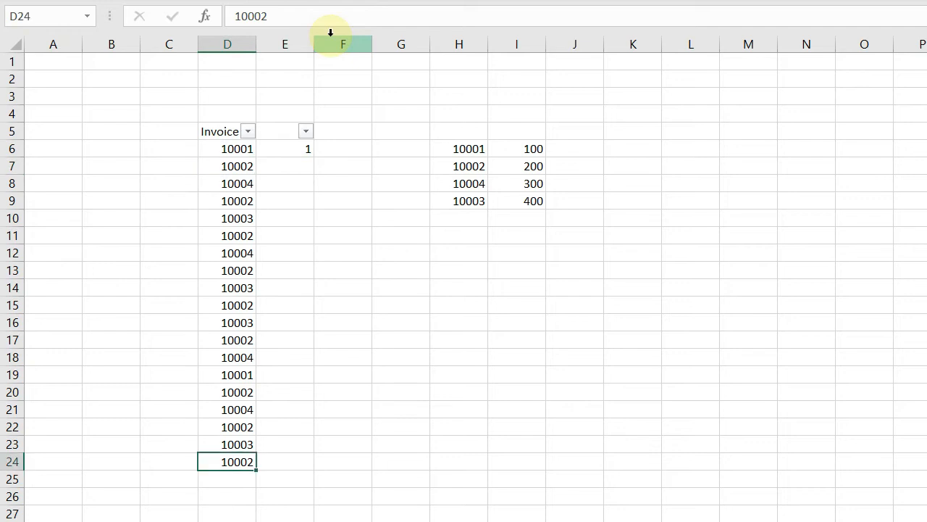
{"action": "key", "text": "Right"}
{"action": "key", "text": "ctrl+shift+Up"}
{"action": "key", "text": "ctrl+d"}
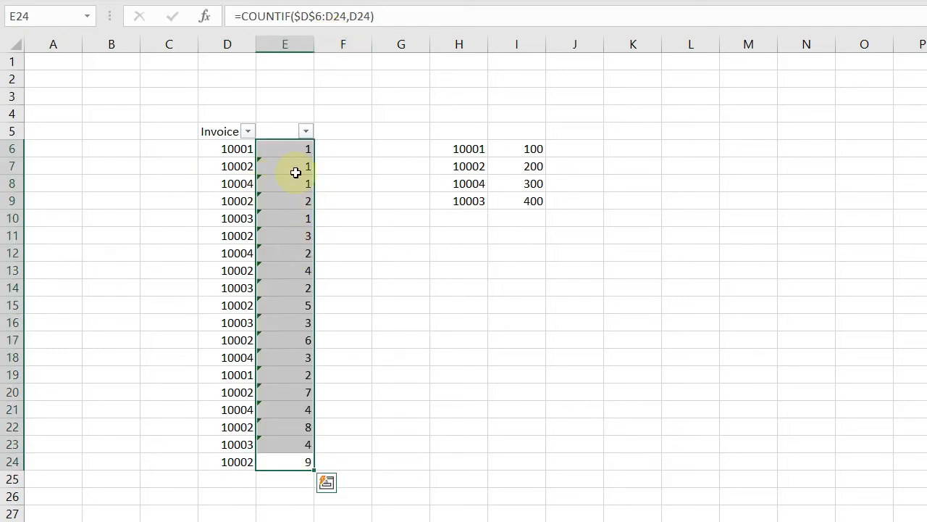
Compare the occurrences of invoice 10001 in D6:D19 with their running counts in E6 and E19.
{"action": "left_click", "coordinate": [236, 149]}
{"action": "left_click", "coordinate": [289, 150]}
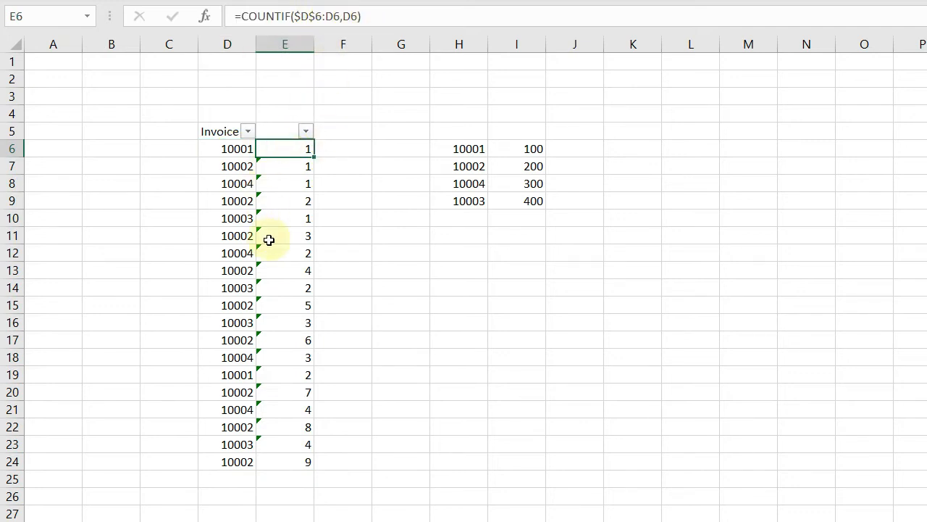
{"action": "left_click", "coordinate": [244, 149]}
{"action": "left_click_drag", "start_coordinate": [244, 149], "coordinate": [234, 374]}
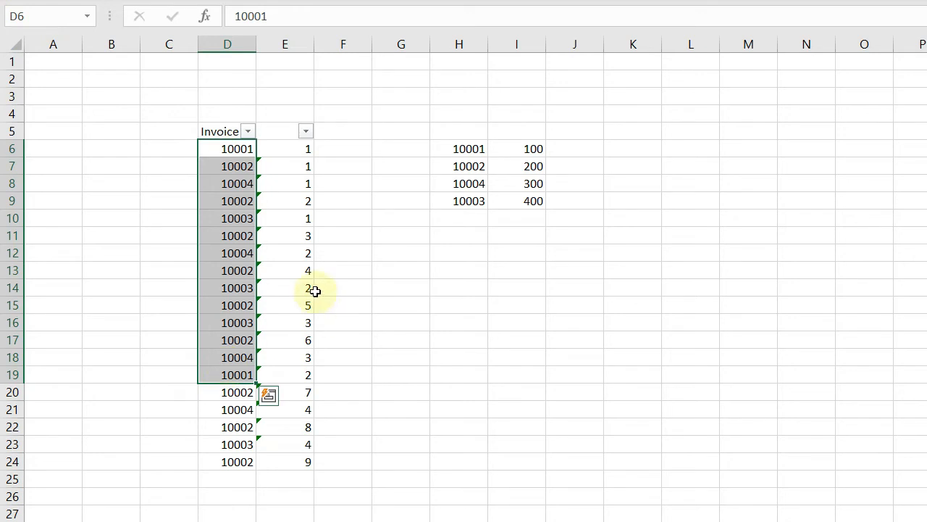
{"action": "left_click", "coordinate": [285, 377]}
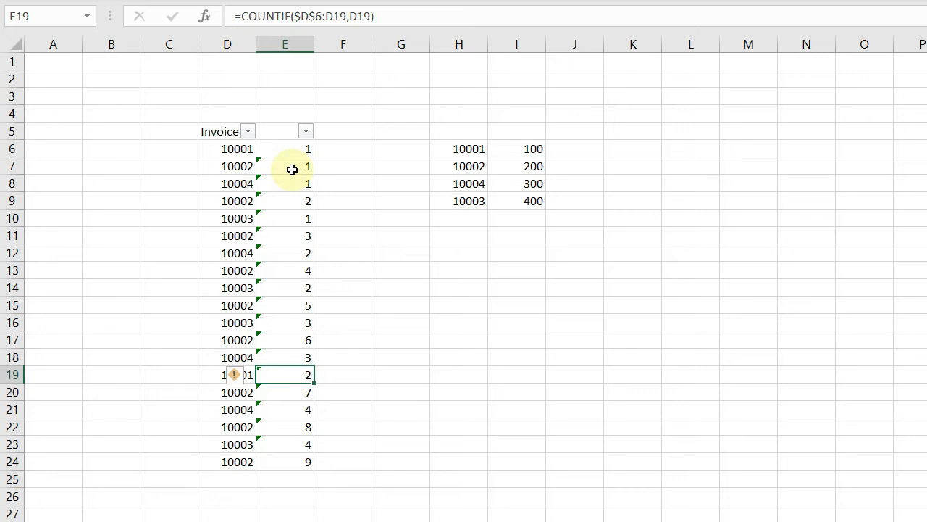
{"action": "left_click", "coordinate": [299, 148]}
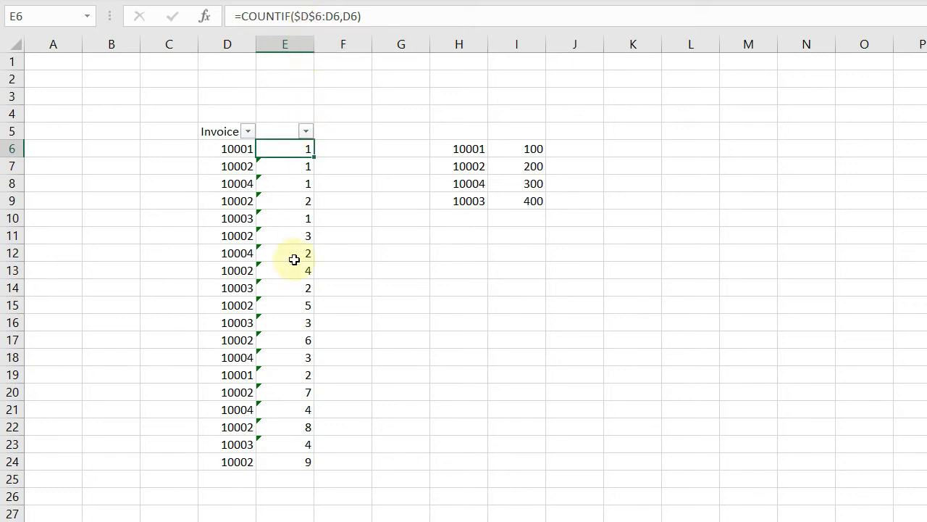
Filter the Invoice column to show only invoice 10002.
{"action": "left_click", "coordinate": [247, 131]}
{"action": "left_click", "coordinate": [94, 345]}
{"action": "left_click", "coordinate": [85, 376]}
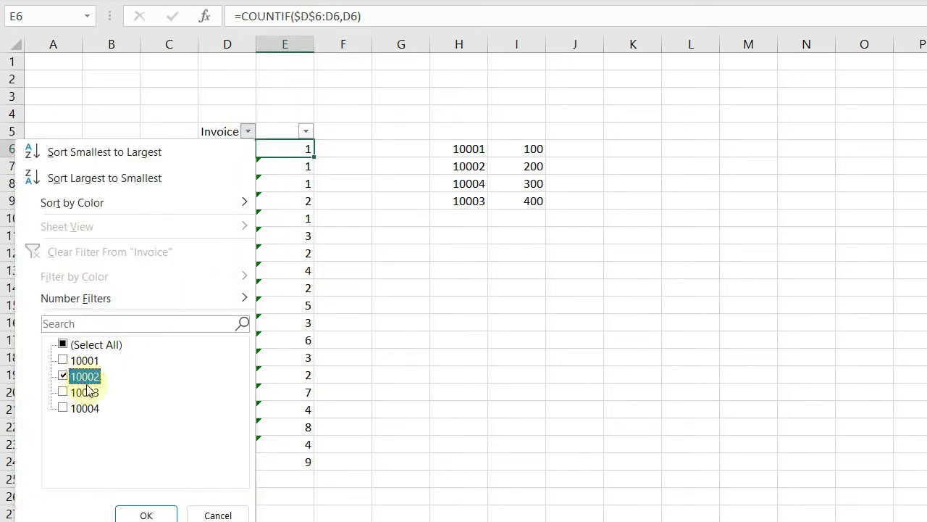
{"action": "left_click", "coordinate": [146, 513]}
Examine the running counts of the filtered invoice 10002 rows and the expanding range in the formula of E9.
{"action": "left_click_drag", "start_coordinate": [294, 149], "coordinate": [302, 200]}
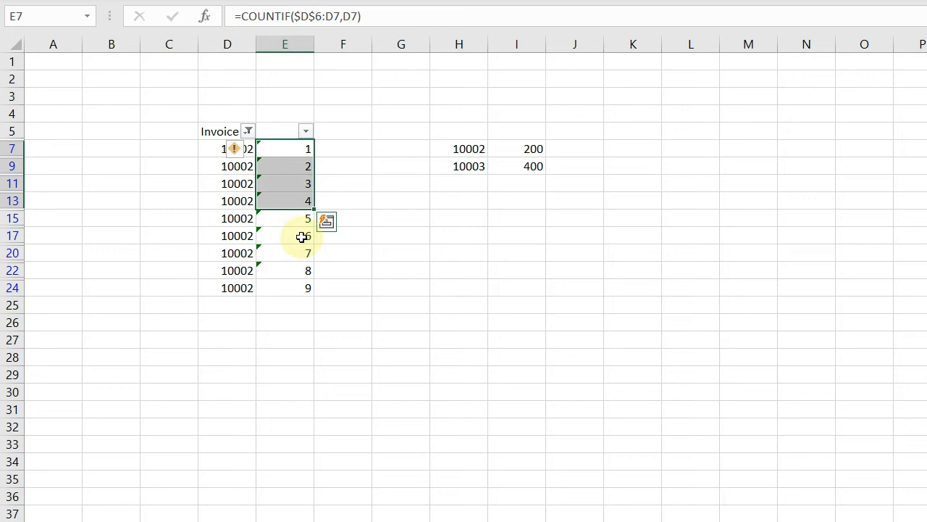
{"action": "left_click", "coordinate": [239, 166]}
{"action": "left_click", "coordinate": [282, 168]}
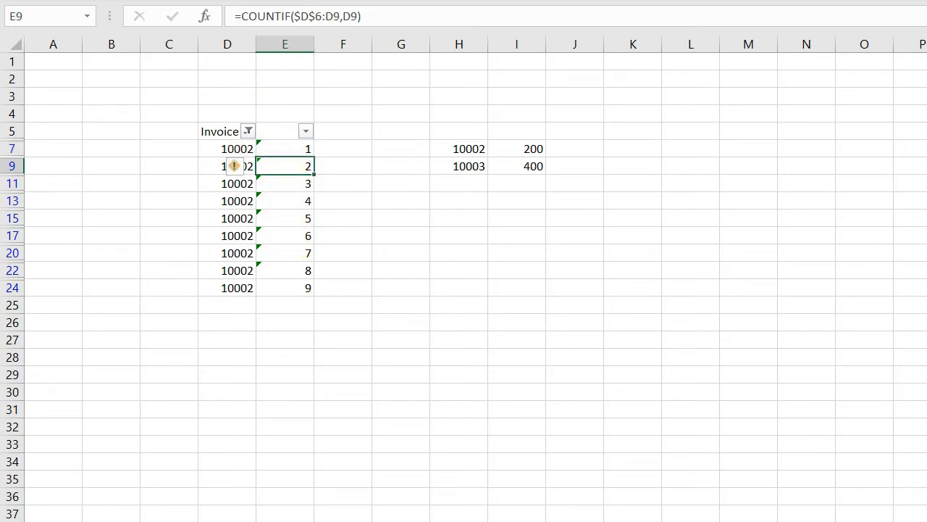
{"action": "left_click", "coordinate": [312, 17]}
{"action": "left_click", "coordinate": [340, 16]}
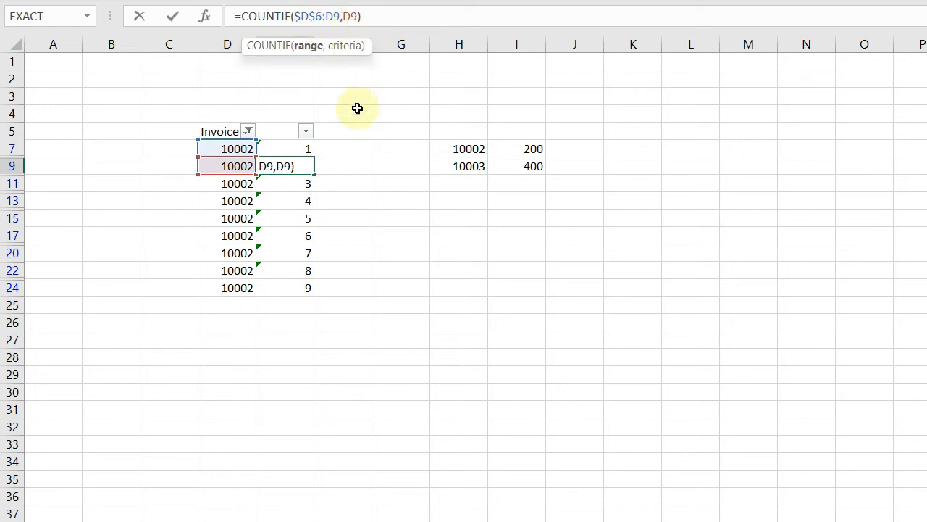
{"action": "key", "text": "Escape"}
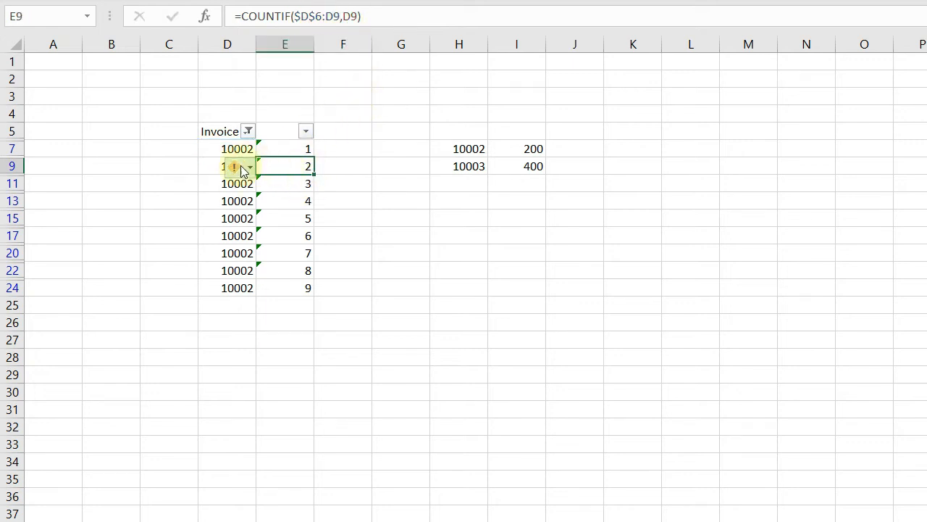
{"action": "left_click", "coordinate": [220, 148]}
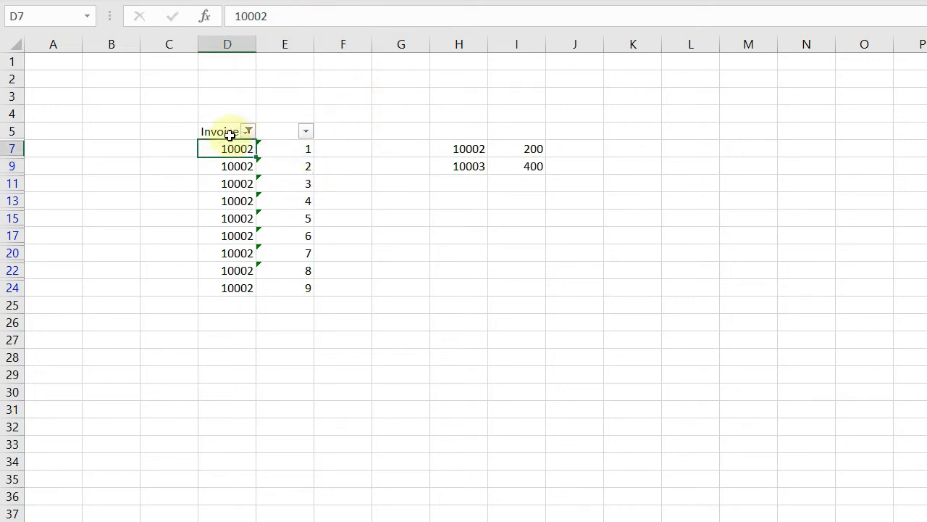
{"action": "left_click", "coordinate": [227, 131]}
{"action": "left_click", "coordinate": [233, 166]}
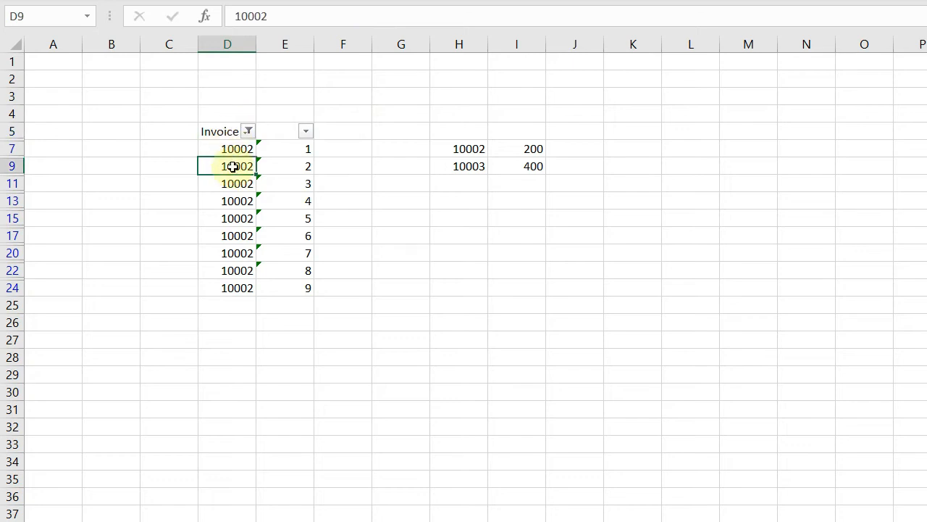
{"action": "left_click", "coordinate": [301, 163]}
{"action": "left_click_drag", "start_coordinate": [301, 16], "coordinate": [351, 16]}
{"action": "key", "text": "Escape"}
Inspect the end reference of the COUNTIF range in cell E11, leaving the formula as it is.
{"action": "left_click", "coordinate": [286, 186]}
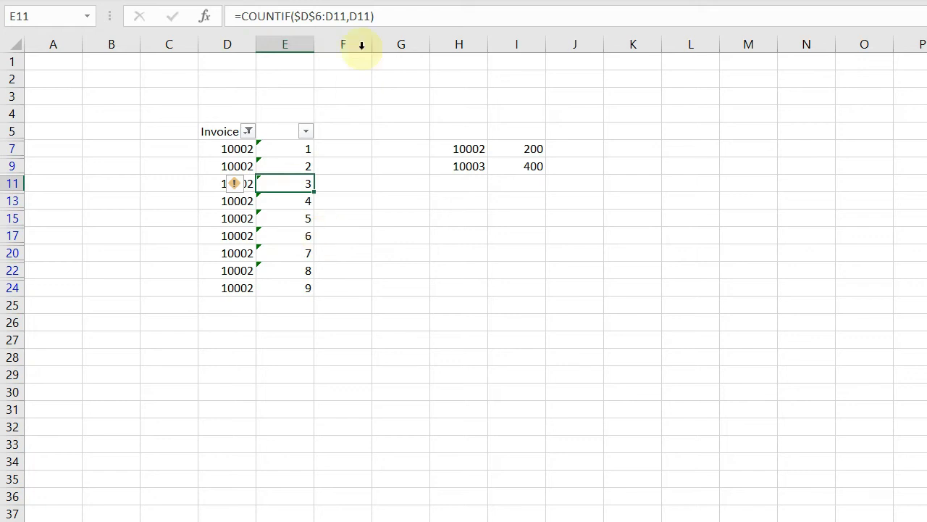
{"action": "left_click_drag", "start_coordinate": [333, 16], "coordinate": [349, 16]}
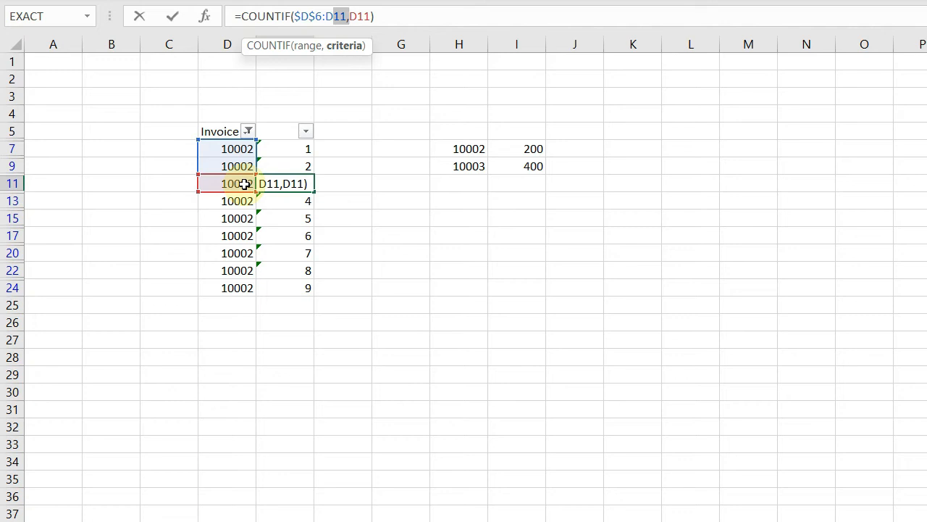
{"action": "key", "text": "Escape"}
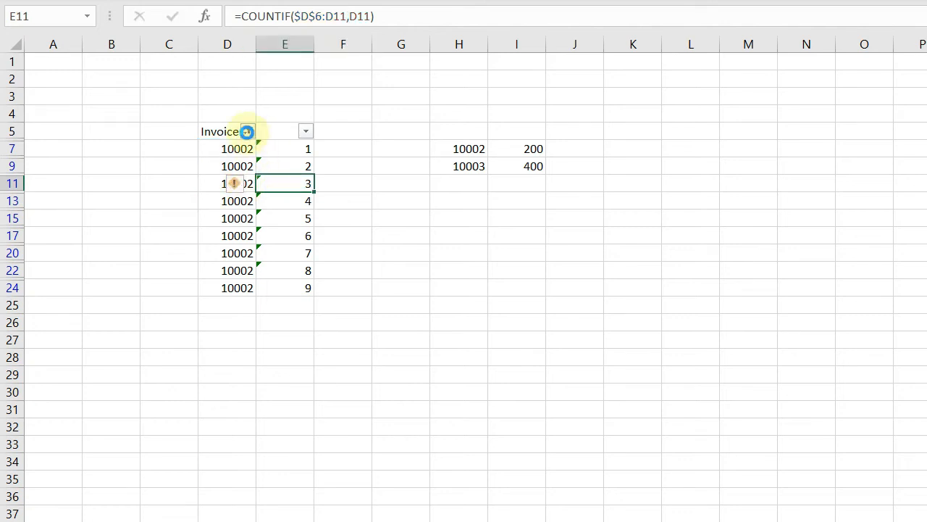
Show all invoices again in the Invoice column filter.
{"action": "left_click", "coordinate": [248, 131]}
{"action": "left_click", "coordinate": [94, 345]}
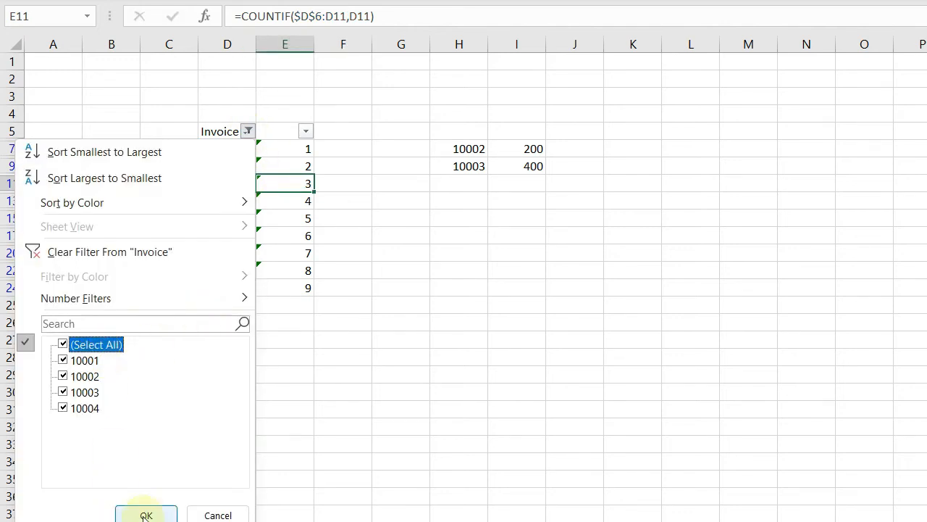
{"action": "left_click", "coordinate": [145, 513]}
Review the amounts in I6:I9 and the empty column F cells beside first and repeated invoices.
{"action": "left_click", "coordinate": [346, 151]}
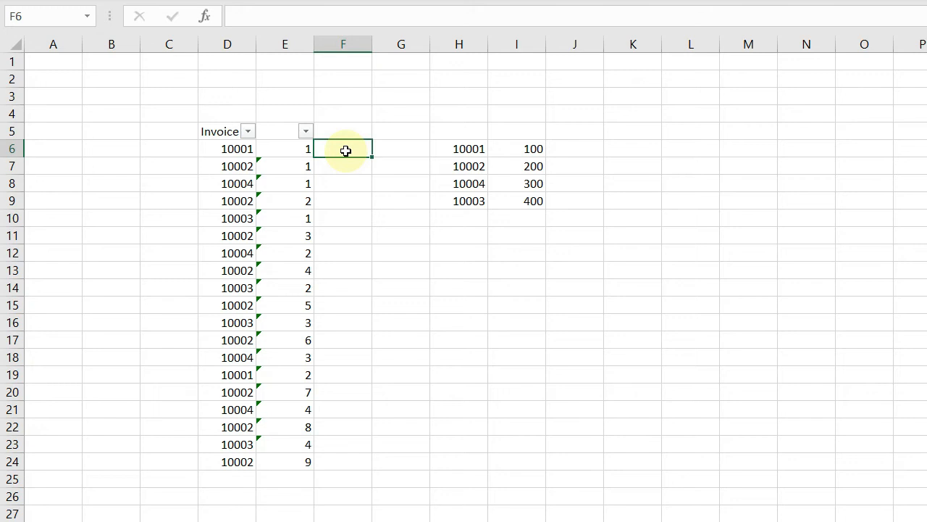
{"action": "left_click_drag", "start_coordinate": [526, 152], "coordinate": [528, 201]}
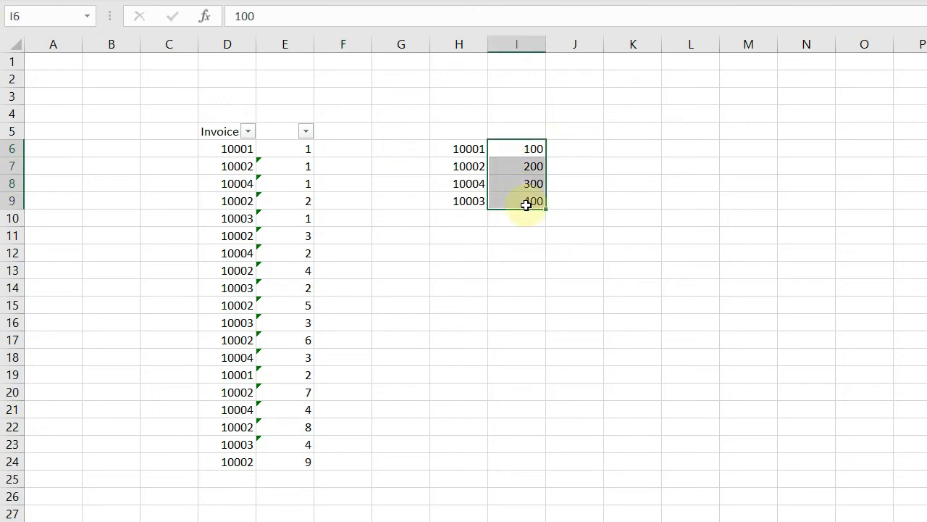
{"action": "left_click", "coordinate": [336, 167]}
{"action": "left_click", "coordinate": [337, 202]}
{"action": "left_click", "coordinate": [339, 270]}
{"action": "left_click", "coordinate": [334, 326]}
{"action": "left_click", "coordinate": [352, 377]}
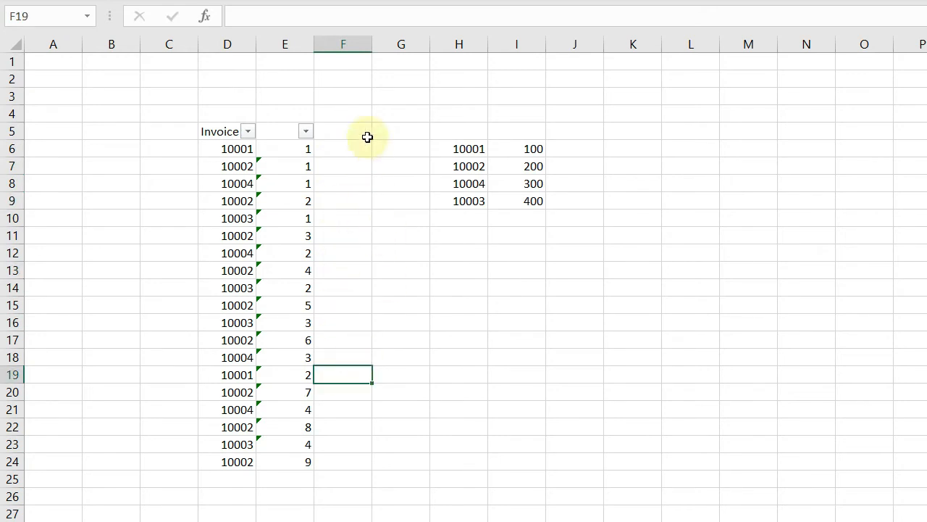
Start an IF formula in cell F6 with the COUNTIF function as its logical test.
{"action": "left_click", "coordinate": [347, 151]}
{"action": "key", "text": "F2"}
{"action": "type", "text": "="}
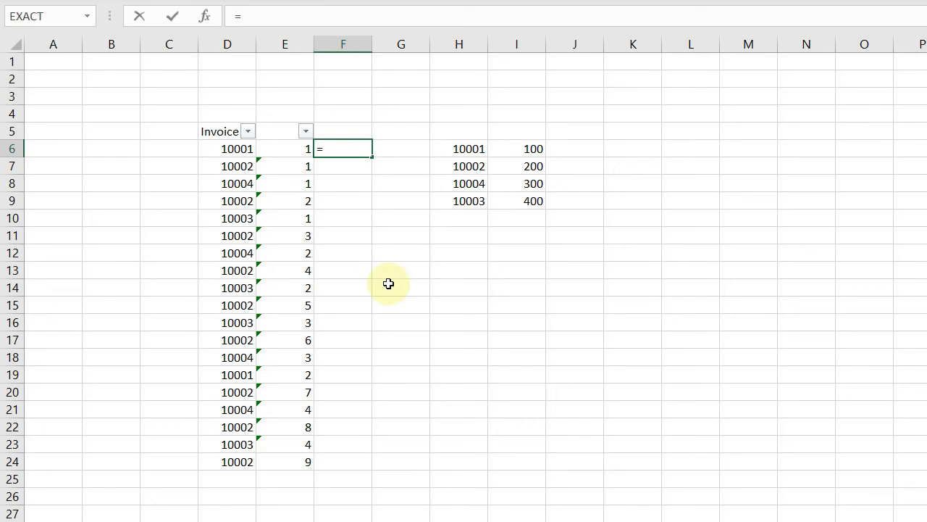
{"action": "type", "text": "if"}
{"action": "key", "text": "Tab"}
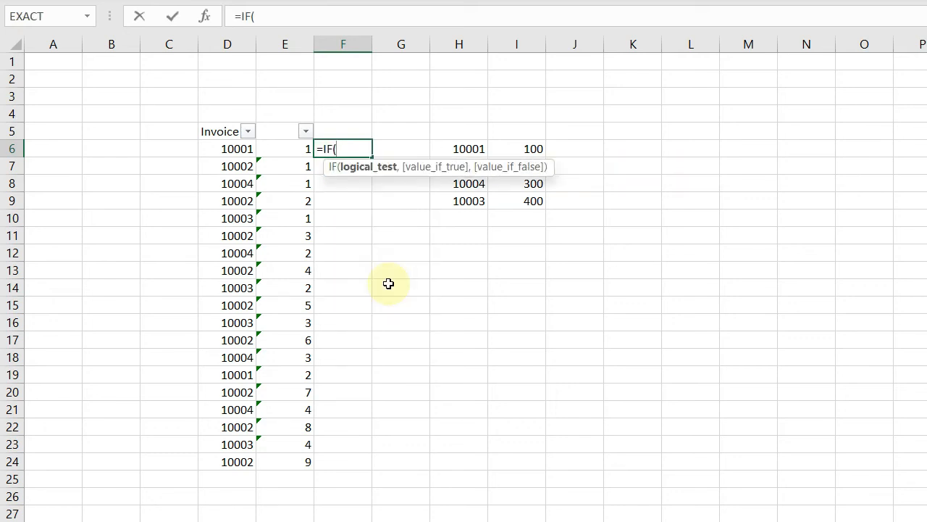
{"action": "type", "text": "coun"}
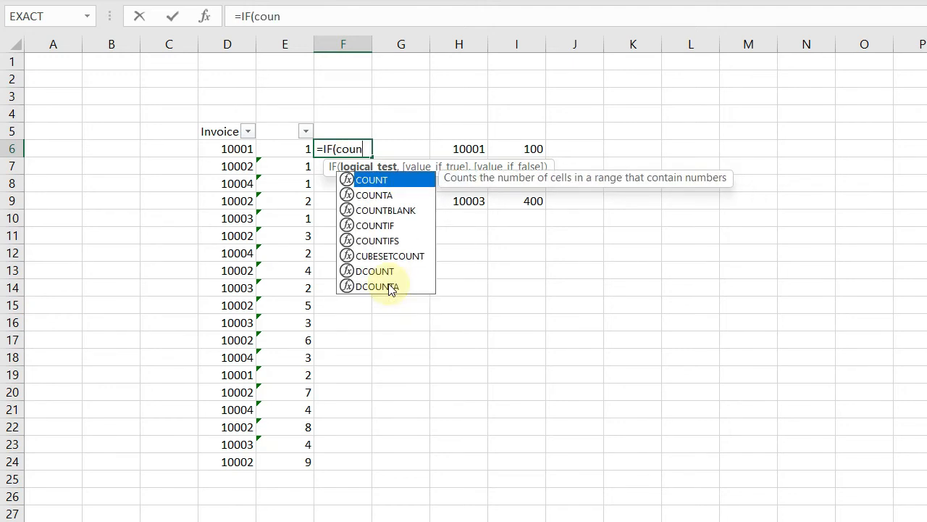
{"action": "key", "text": "Down"}
{"action": "key", "text": "Down"}
{"action": "key", "text": "Down"}
{"action": "key", "text": "Tab"}
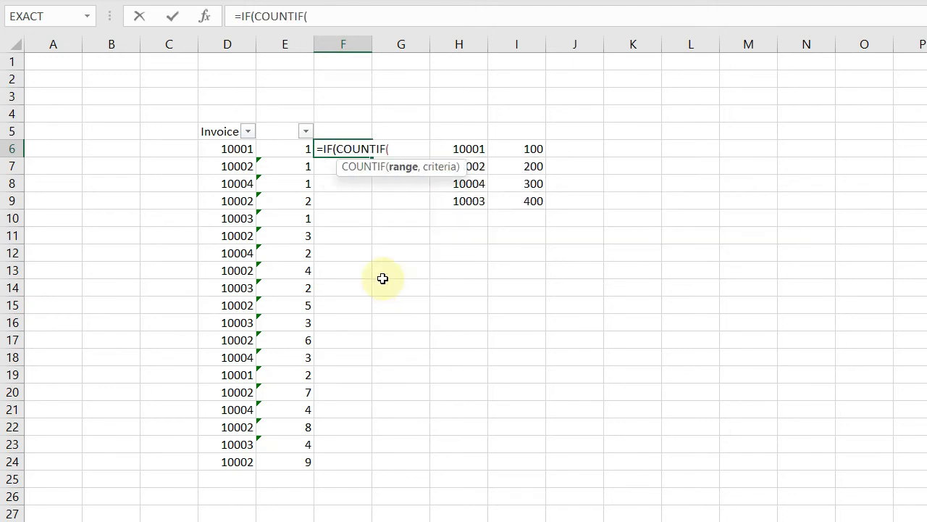
Complete the COUNTIF test in F6 with range $D$6:D6 and criteria D6, comparing the count with 1.
{"action": "left_click", "coordinate": [232, 150]}
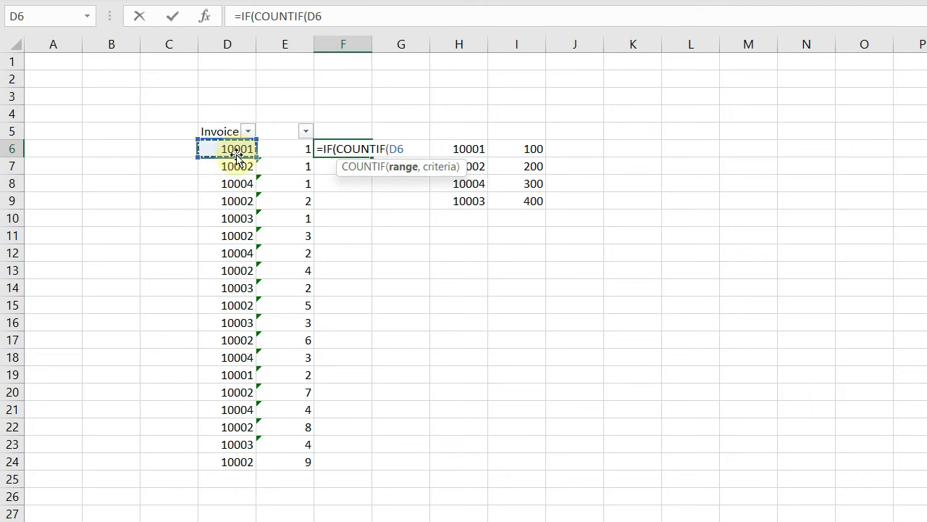
{"action": "type", "text": ":"}
{"action": "left_click", "coordinate": [236, 153]}
{"action": "type", "text": ","}
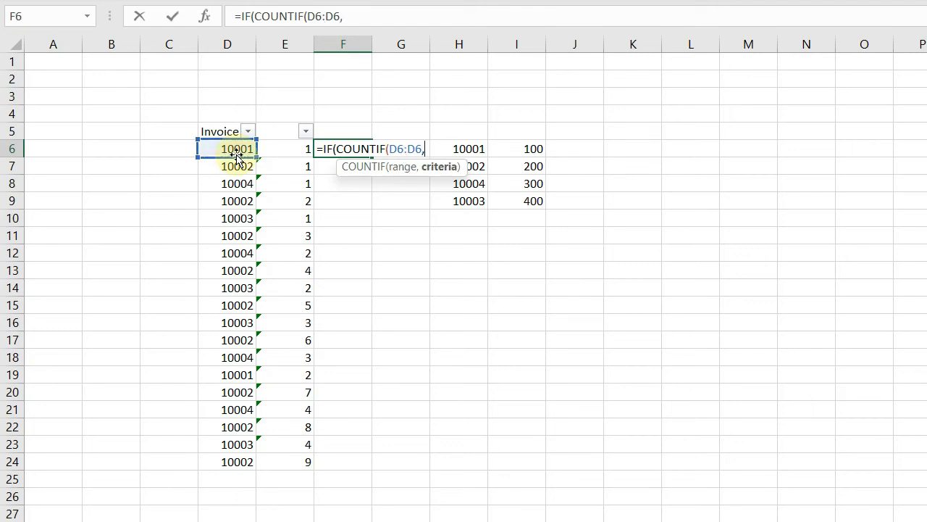
{"action": "left_click", "coordinate": [238, 150]}
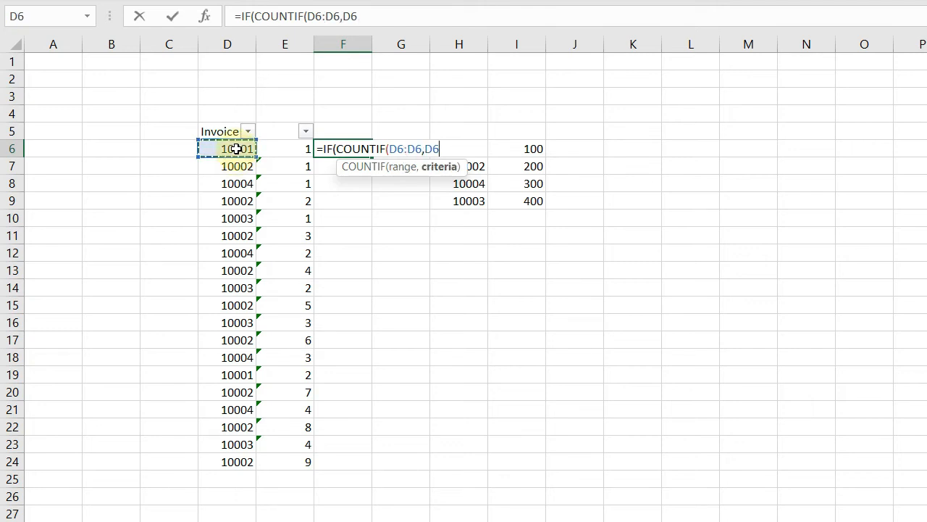
{"action": "left_click_drag", "start_coordinate": [308, 16], "coordinate": [323, 16]}
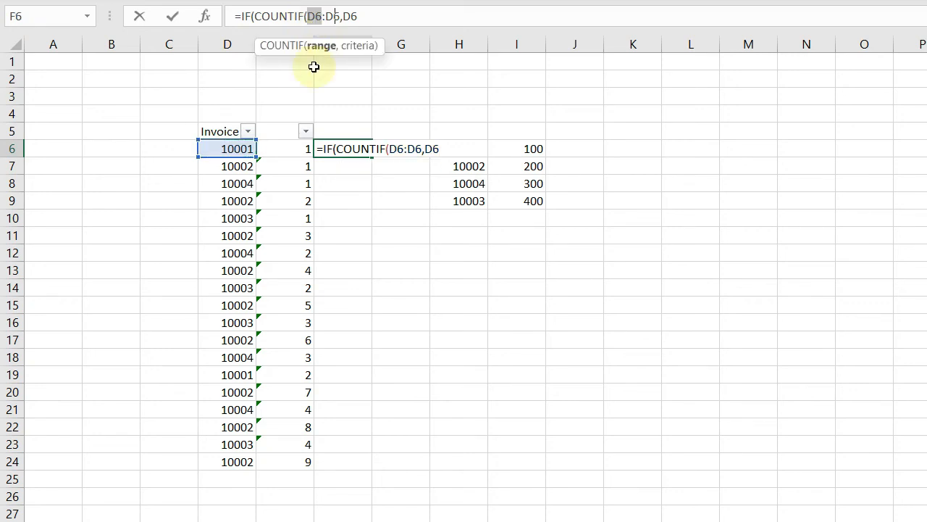
{"action": "key", "text": "F4"}
{"action": "left_click", "coordinate": [383, 16]}
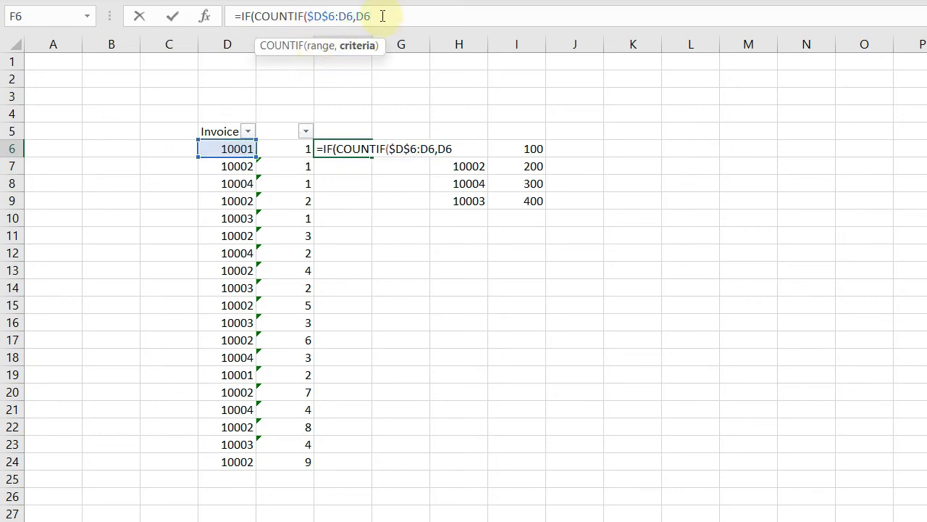
{"action": "type", "text": ")=1"}
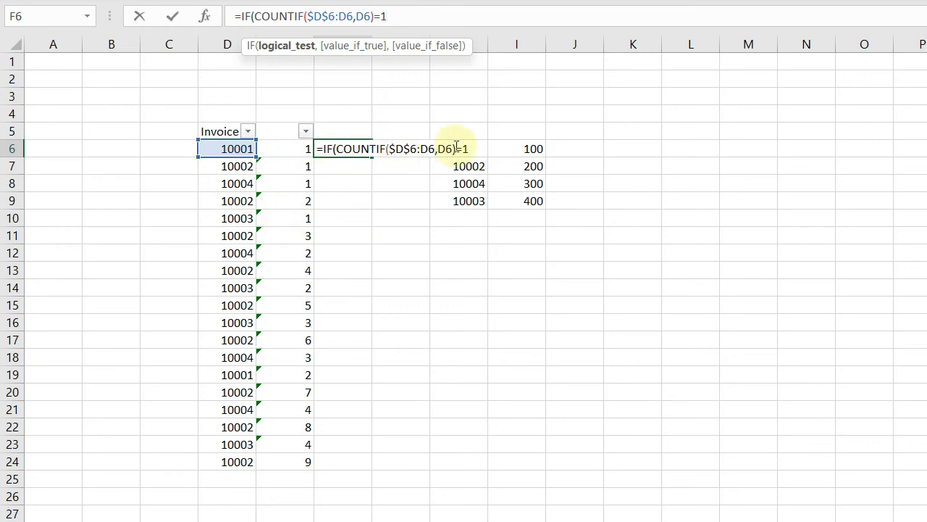
Begin a VLOOKUP as the IF formula's value-if-true argument, with D6 as the lookup value.
{"action": "type", "text": ","}
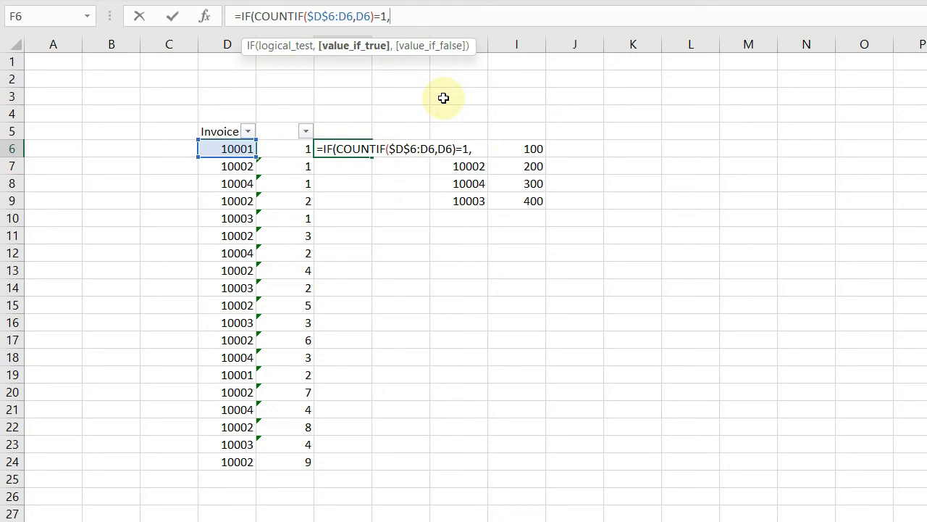
{"action": "type", "text": "vl"}
{"action": "key", "text": "Tab"}
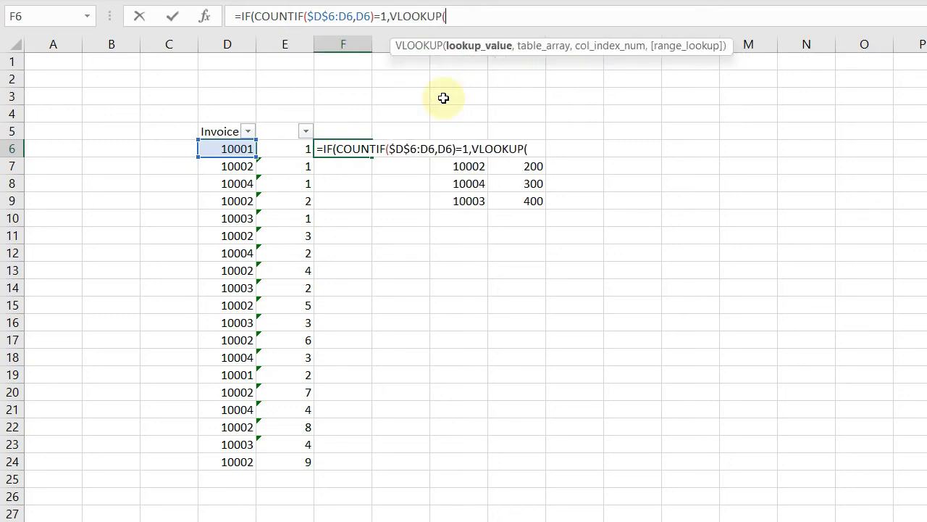
{"action": "key", "text": "Left"}
{"action": "key", "text": "Left"}
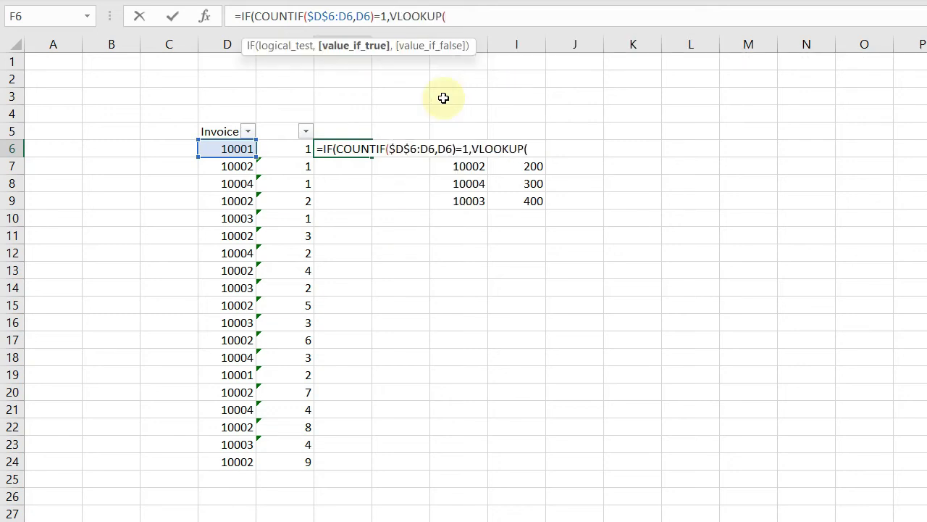
{"action": "key", "text": "Right"}
{"action": "key", "text": "Right"}
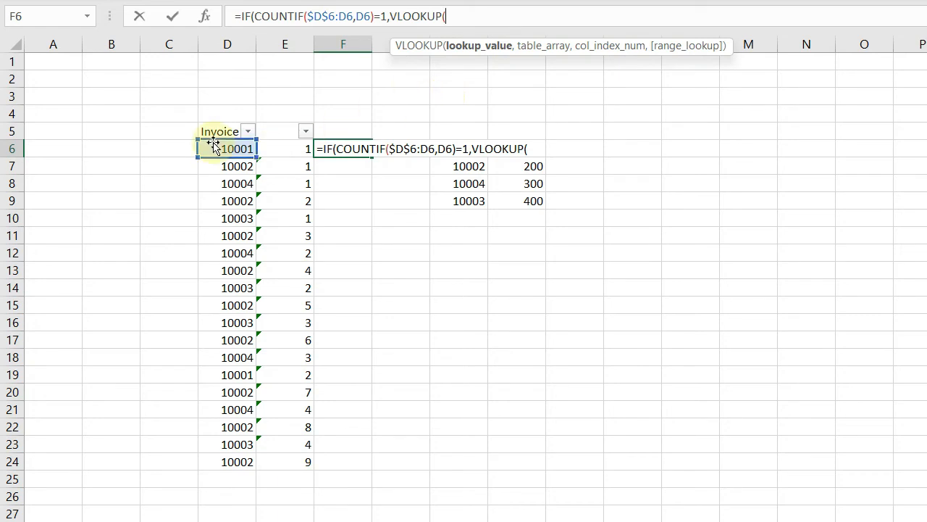
{"action": "left_click", "coordinate": [229, 149]}
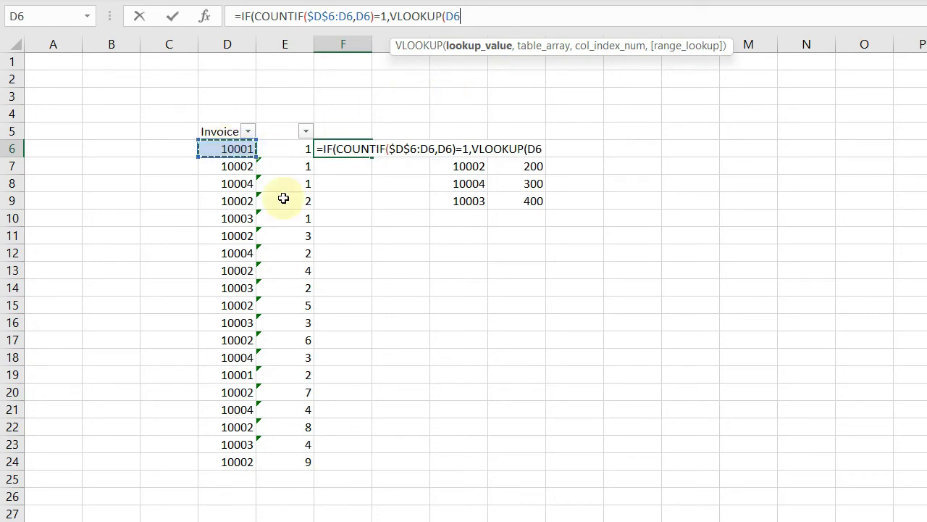
{"action": "type", "text": ","}
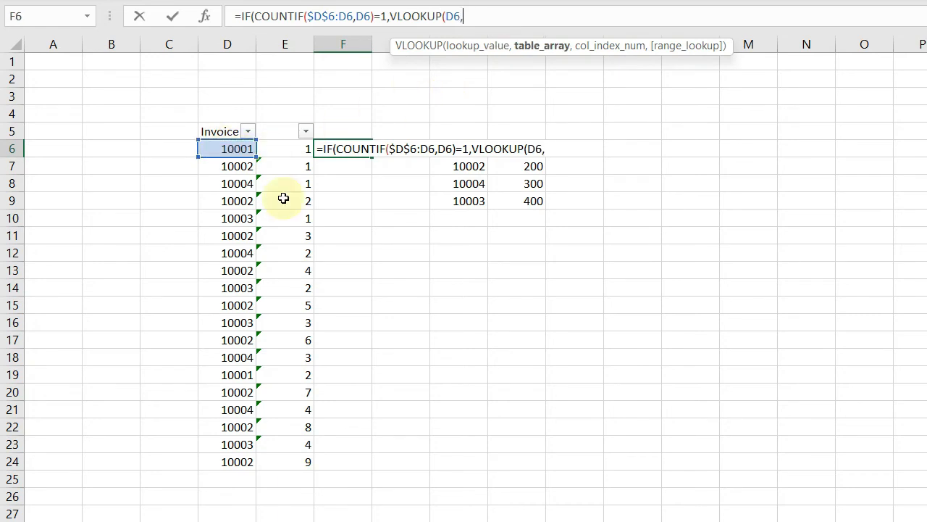
Set the VLOOKUP table array to the absolute range $H$6:$I$9.
{"action": "left_click", "coordinate": [470, 163]}
{"action": "key", "text": "Up"}
{"action": "key", "text": "shift+Right"}
{"action": "key", "text": "shift+Down"}
{"action": "key", "text": "shift+Down"}
{"action": "key", "text": "shift+Down"}
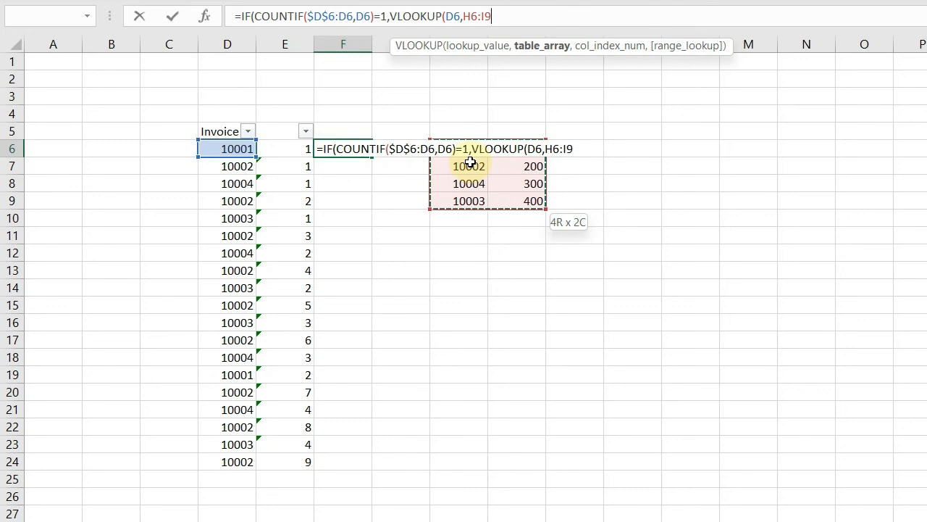
{"action": "key", "text": "F4"}
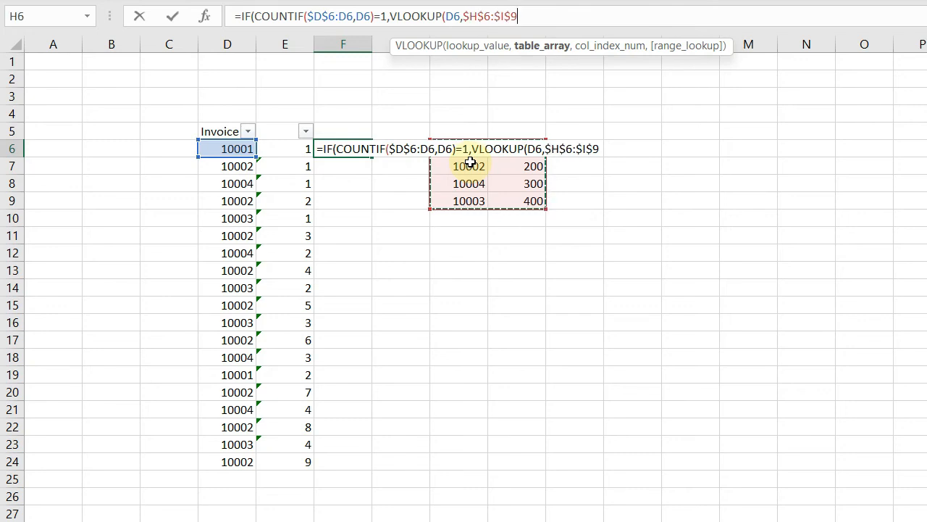
Finish the VLOOKUP with column index 2 and FALSE for an exact match.
{"action": "type", "text": ",2"}
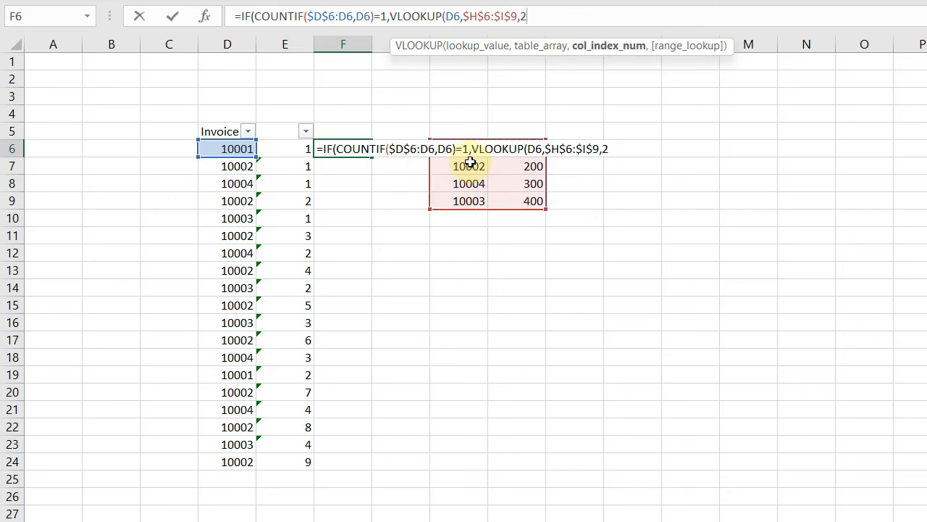
{"action": "type", "text": ","}
{"action": "type", "text": "flase"}
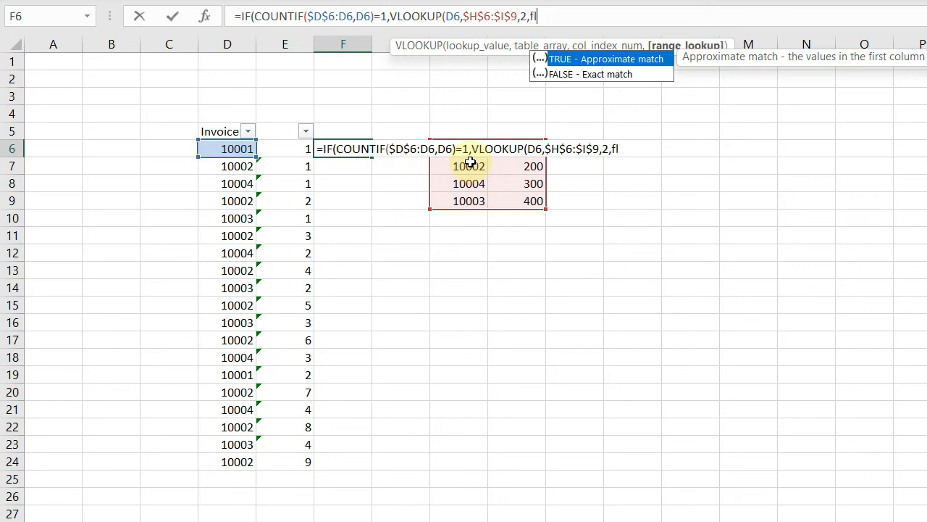
{"action": "key", "text": "BackSpace"}
{"action": "key", "text": "BackSpace"}
{"action": "key", "text": "BackSpace"}
{"action": "key", "text": "BackSpace"}
{"action": "type", "text": "alse)"}
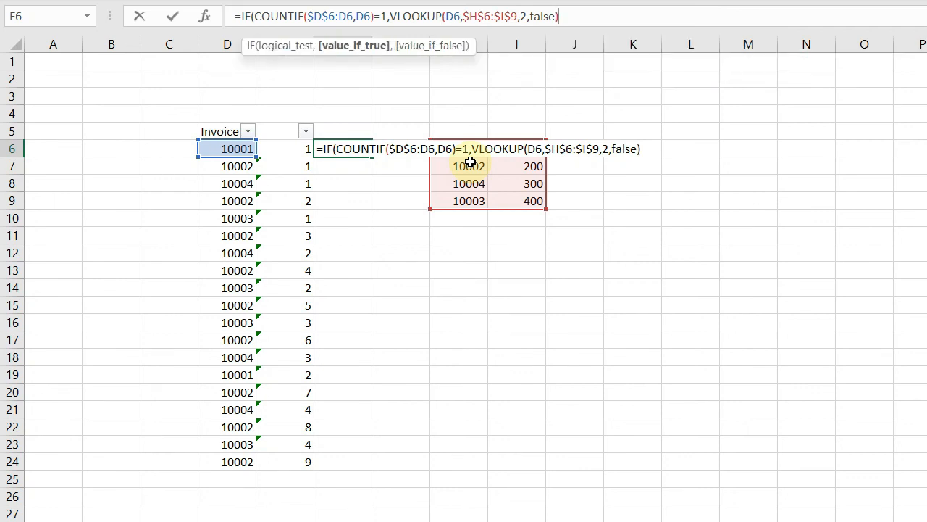
Give the IF formula an empty text string "" as its value if false and enter it in F6.
{"action": "type", "text": ",\"\""}
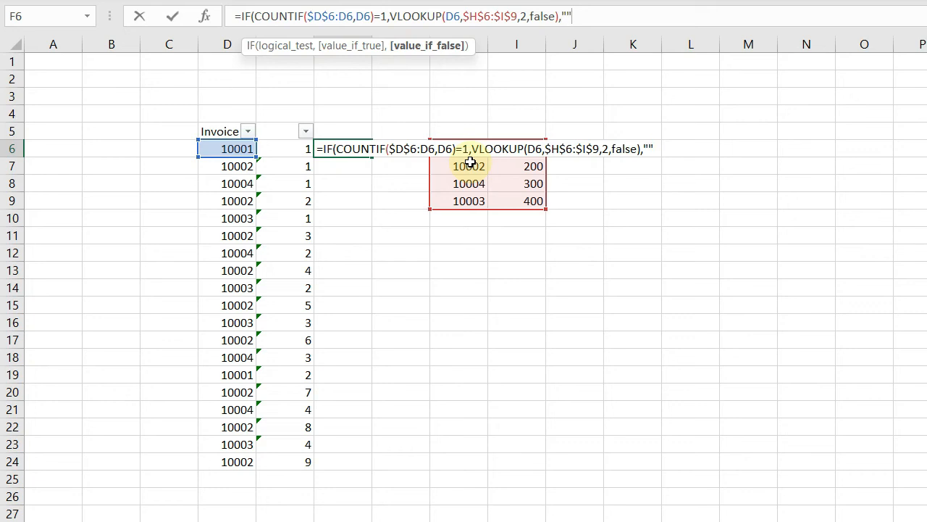
{"action": "type", "text": ")"}
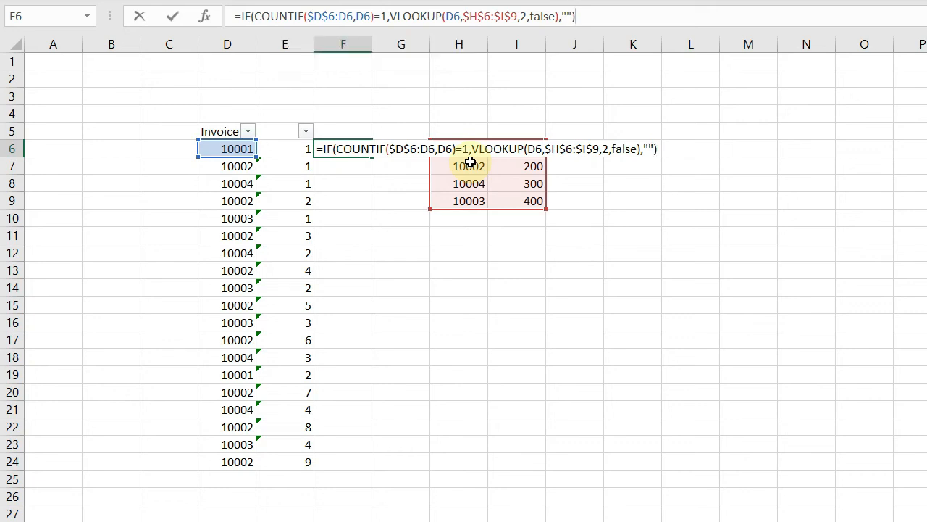
{"action": "key", "text": "Return"}
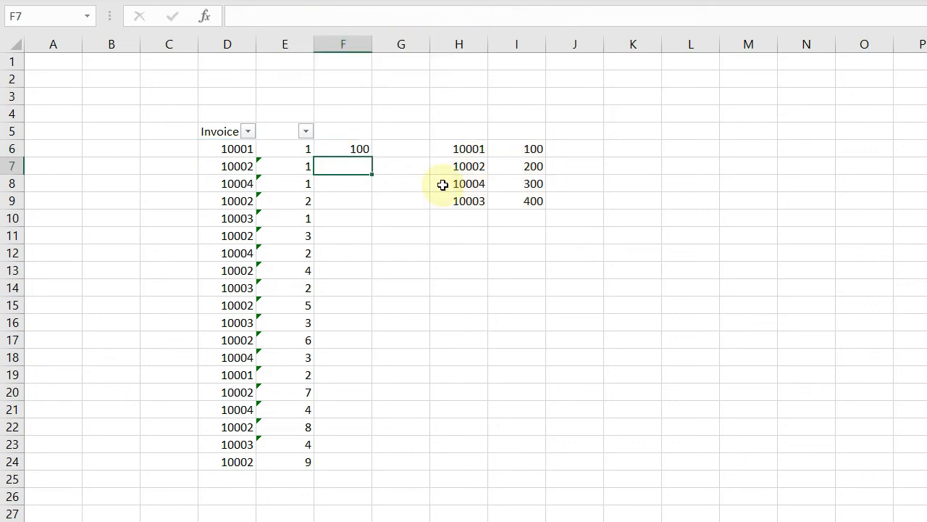
Review the arguments of the IF formula in F6, from the COUNTIF test through the VLOOKUP to the empty text.
{"action": "left_click", "coordinate": [342, 147]}
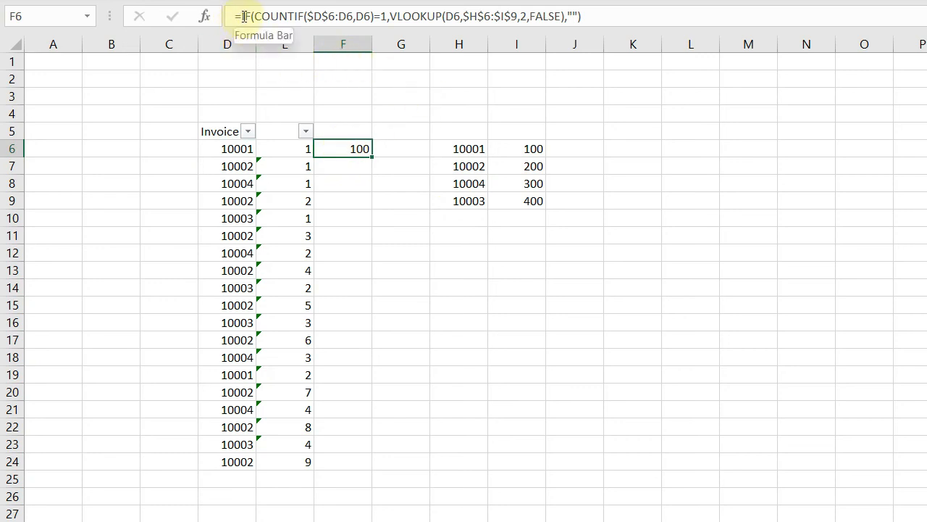
{"action": "left_click", "coordinate": [244, 16]}
{"action": "left_click", "coordinate": [278, 16]}
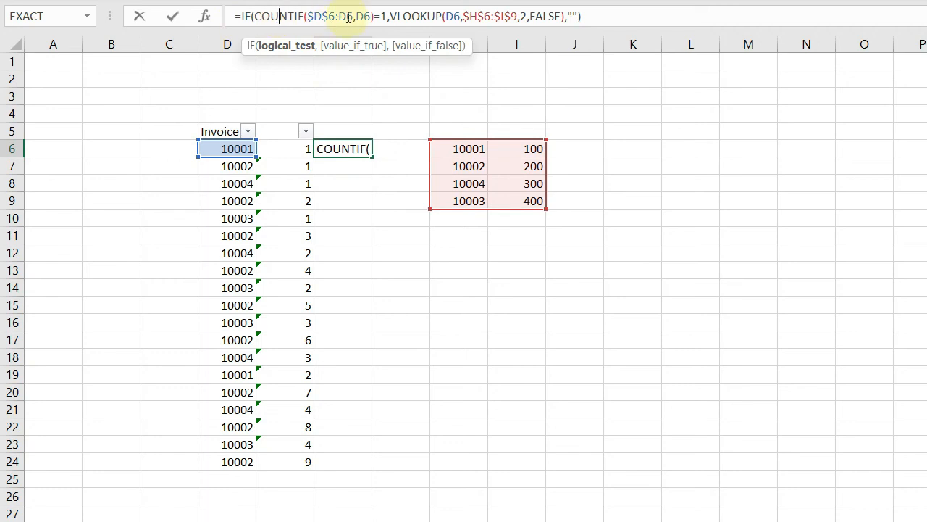
{"action": "left_click", "coordinate": [383, 15]}
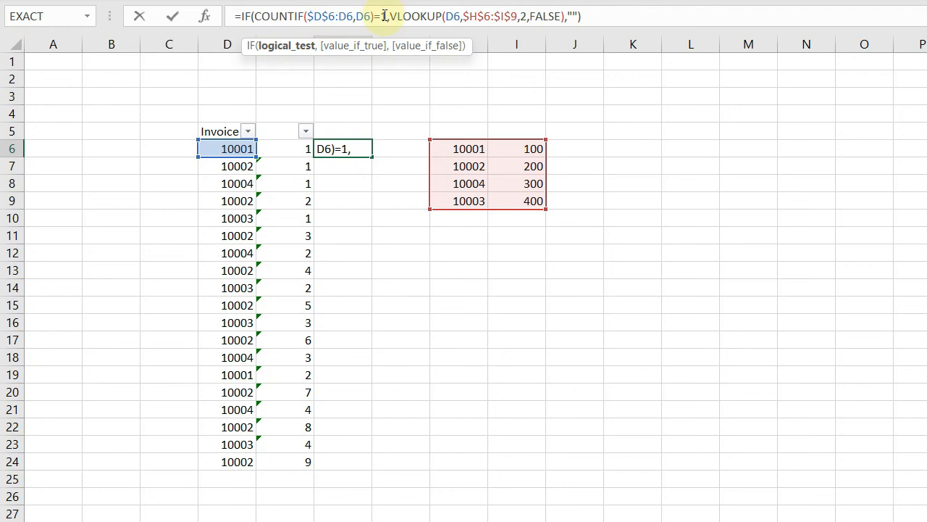
{"action": "left_click", "coordinate": [403, 16]}
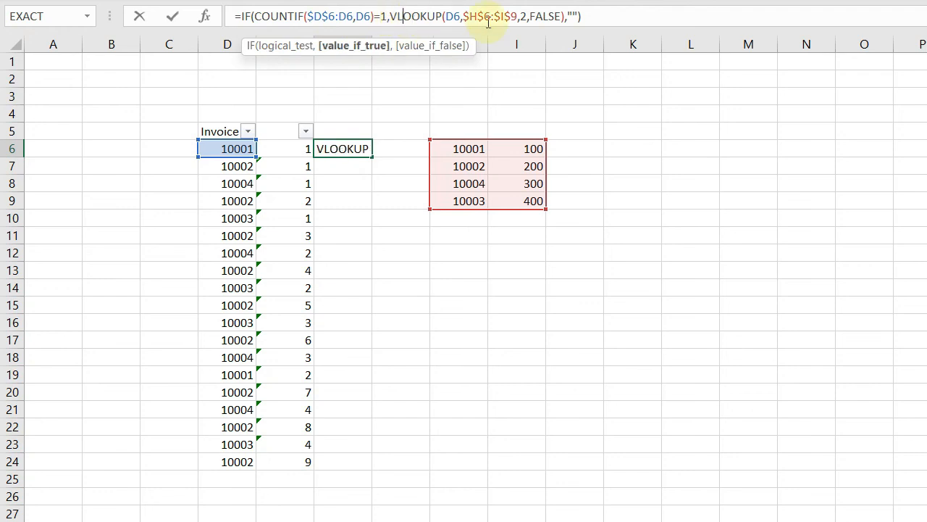
{"action": "left_click", "coordinate": [505, 16]}
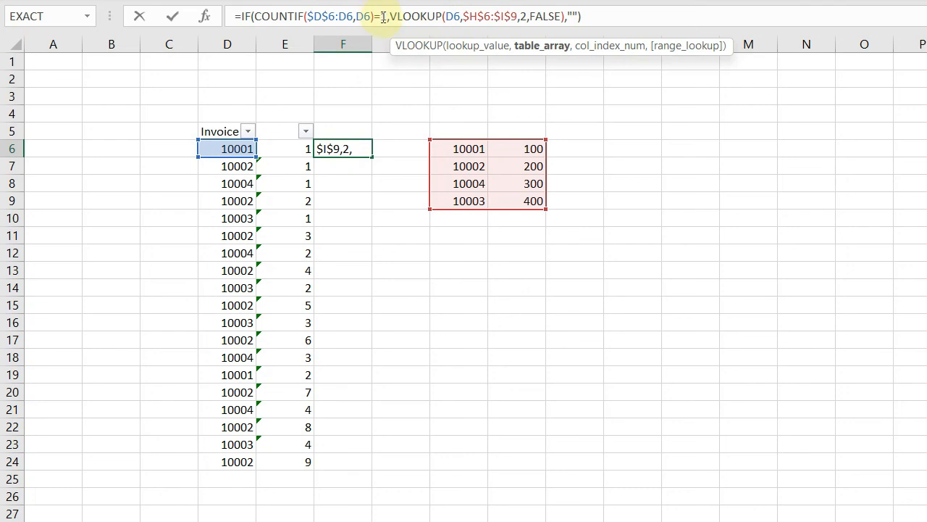
{"action": "left_click", "coordinate": [574, 15]}
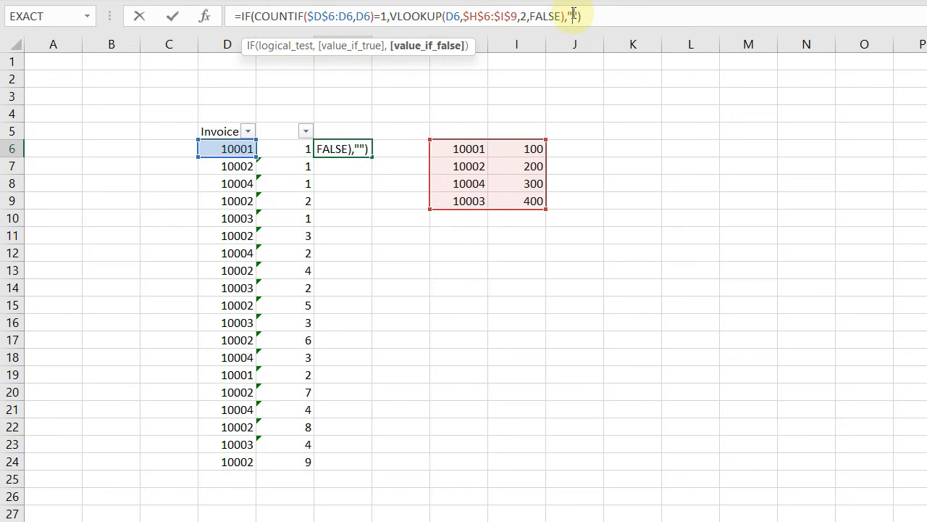
{"action": "left_click", "coordinate": [530, 16]}
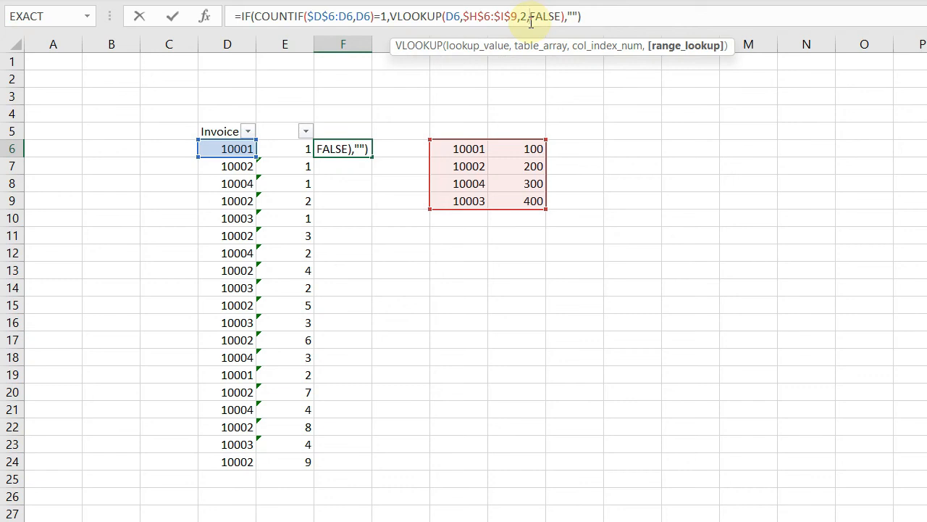
Trace how the COUNTIF=1 test in F6 chooses between the VLOOKUP amount and a blank, leaving the formula as it is.
{"action": "left_click_drag", "start_coordinate": [391, 16], "coordinate": [546, 17]}
{"action": "left_click", "coordinate": [271, 18]}
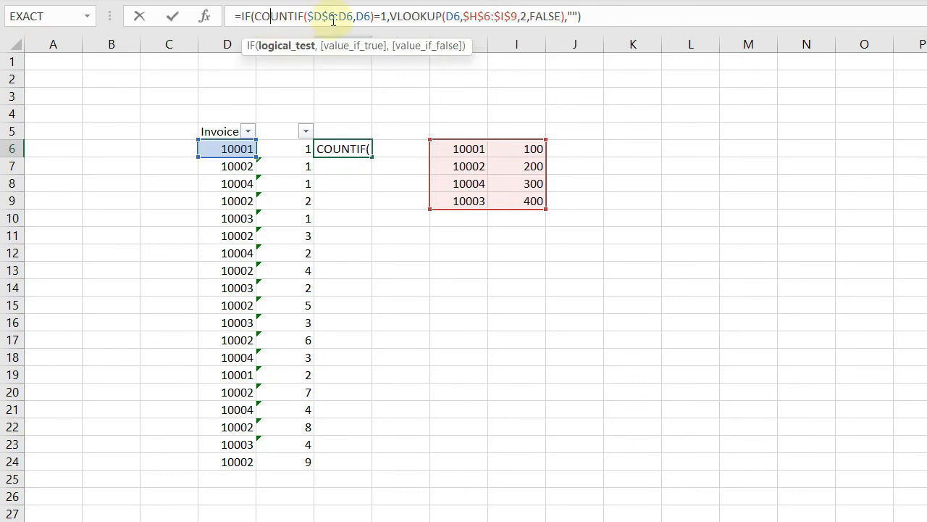
{"action": "left_click_drag", "start_coordinate": [313, 16], "coordinate": [375, 16]}
{"action": "left_click", "coordinate": [382, 16]}
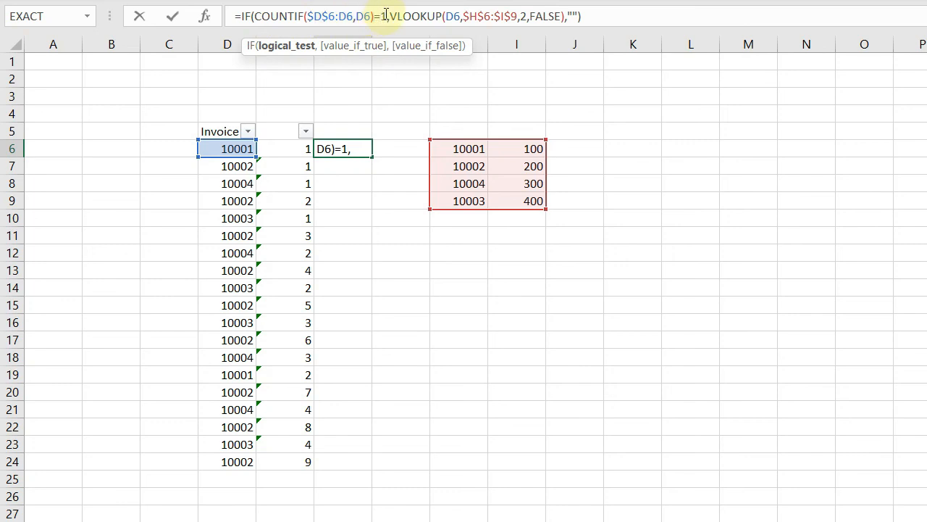
{"action": "key", "text": "Right"}
{"action": "key", "text": "Right"}
{"action": "key", "text": "Right"}
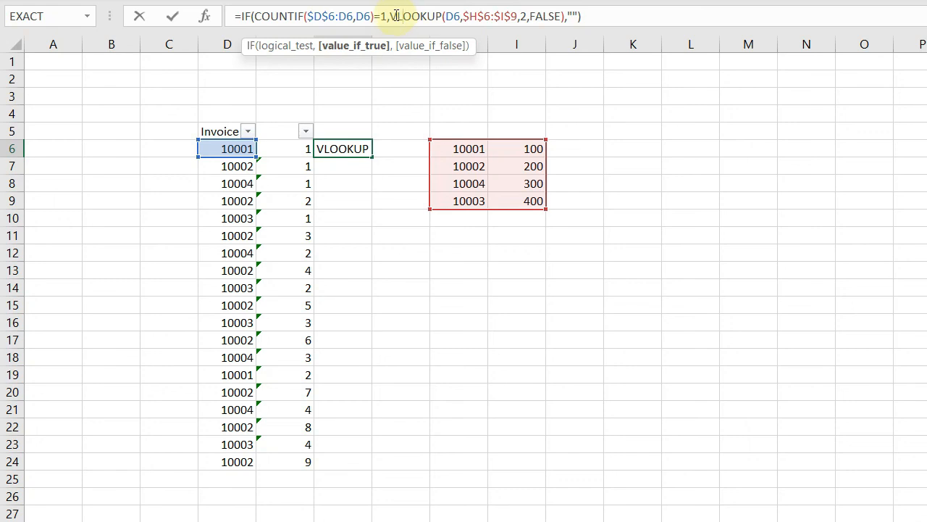
{"action": "left_click_drag", "start_coordinate": [389, 16], "coordinate": [559, 16]}
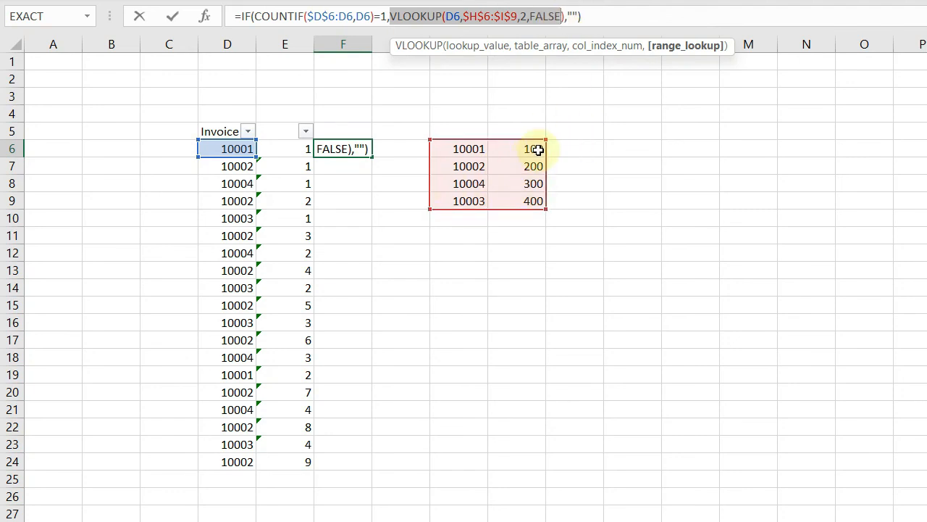
{"action": "left_click", "coordinate": [572, 16]}
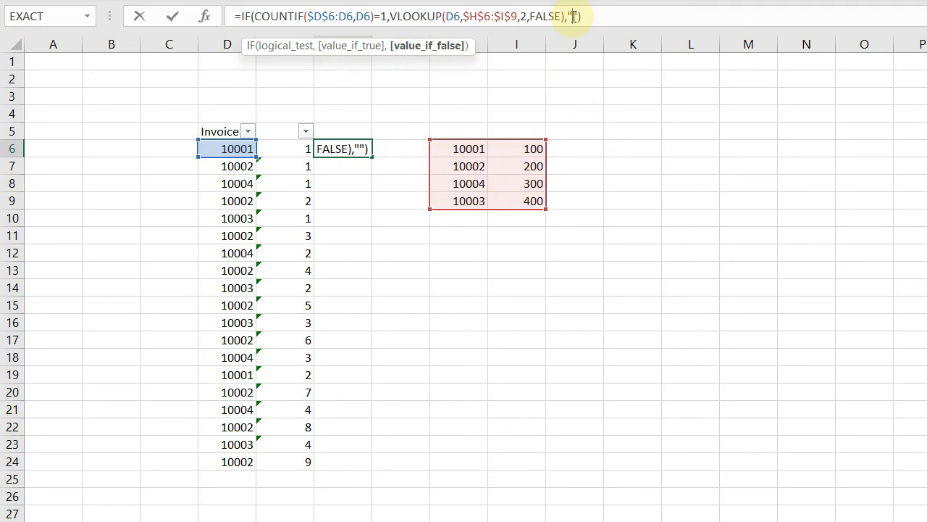
{"action": "left_click", "coordinate": [595, 14]}
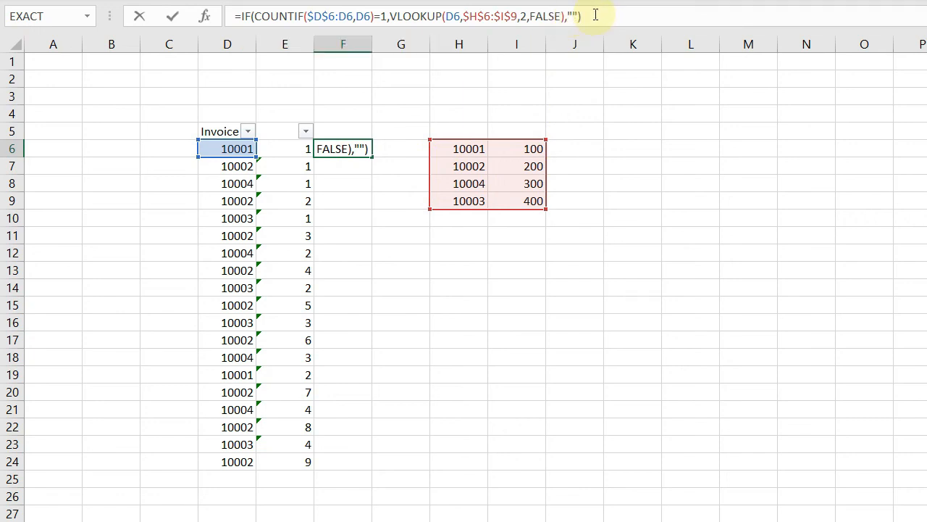
{"action": "key", "text": "Return"}
Fill the IF formula from F6 down through F24.
{"action": "left_click_drag", "start_coordinate": [346, 149], "coordinate": [352, 461]}
{"action": "key", "text": "ctrl+d"}
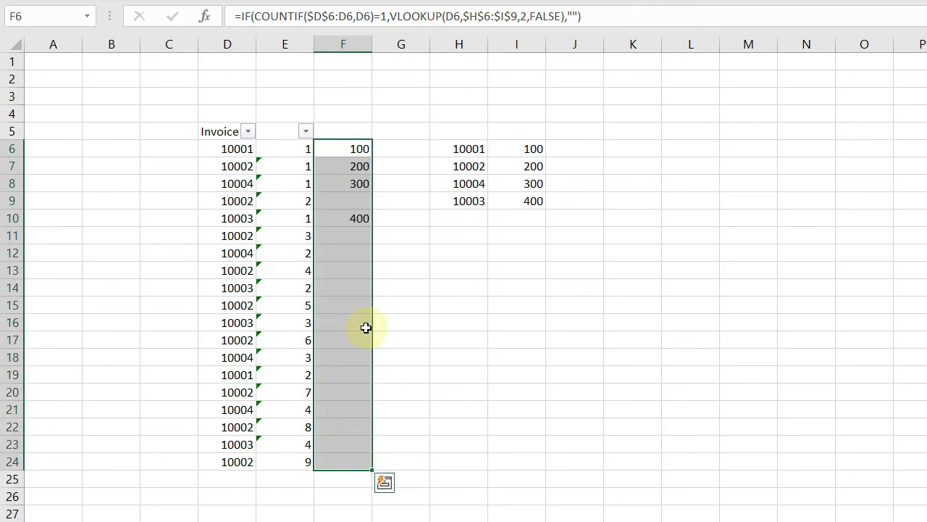
Check the column F results for first occurrences and for repeated invoices in rows 9, 11, 12, 13 and 17.
{"action": "left_click", "coordinate": [357, 148]}
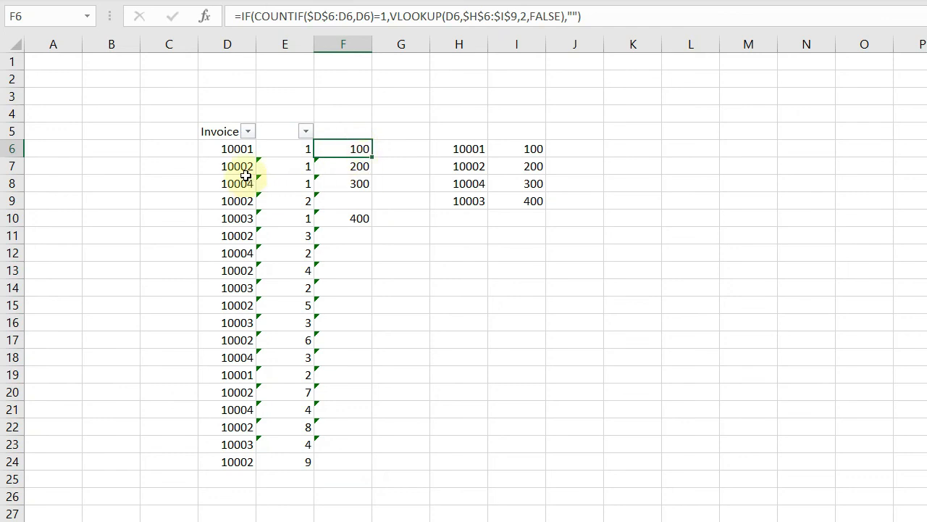
{"action": "left_click_drag", "start_coordinate": [244, 201], "coordinate": [366, 201]}
{"action": "left_click_drag", "start_coordinate": [230, 234], "coordinate": [327, 238]}
{"action": "left_click_drag", "start_coordinate": [238, 254], "coordinate": [363, 253]}
{"action": "left_click_drag", "start_coordinate": [237, 276], "coordinate": [356, 271]}
{"action": "left_click", "coordinate": [341, 335]}
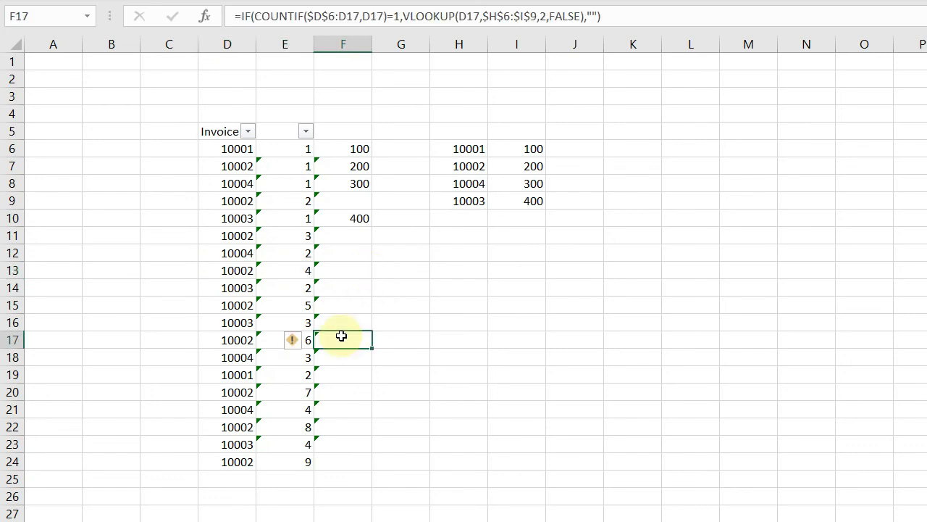